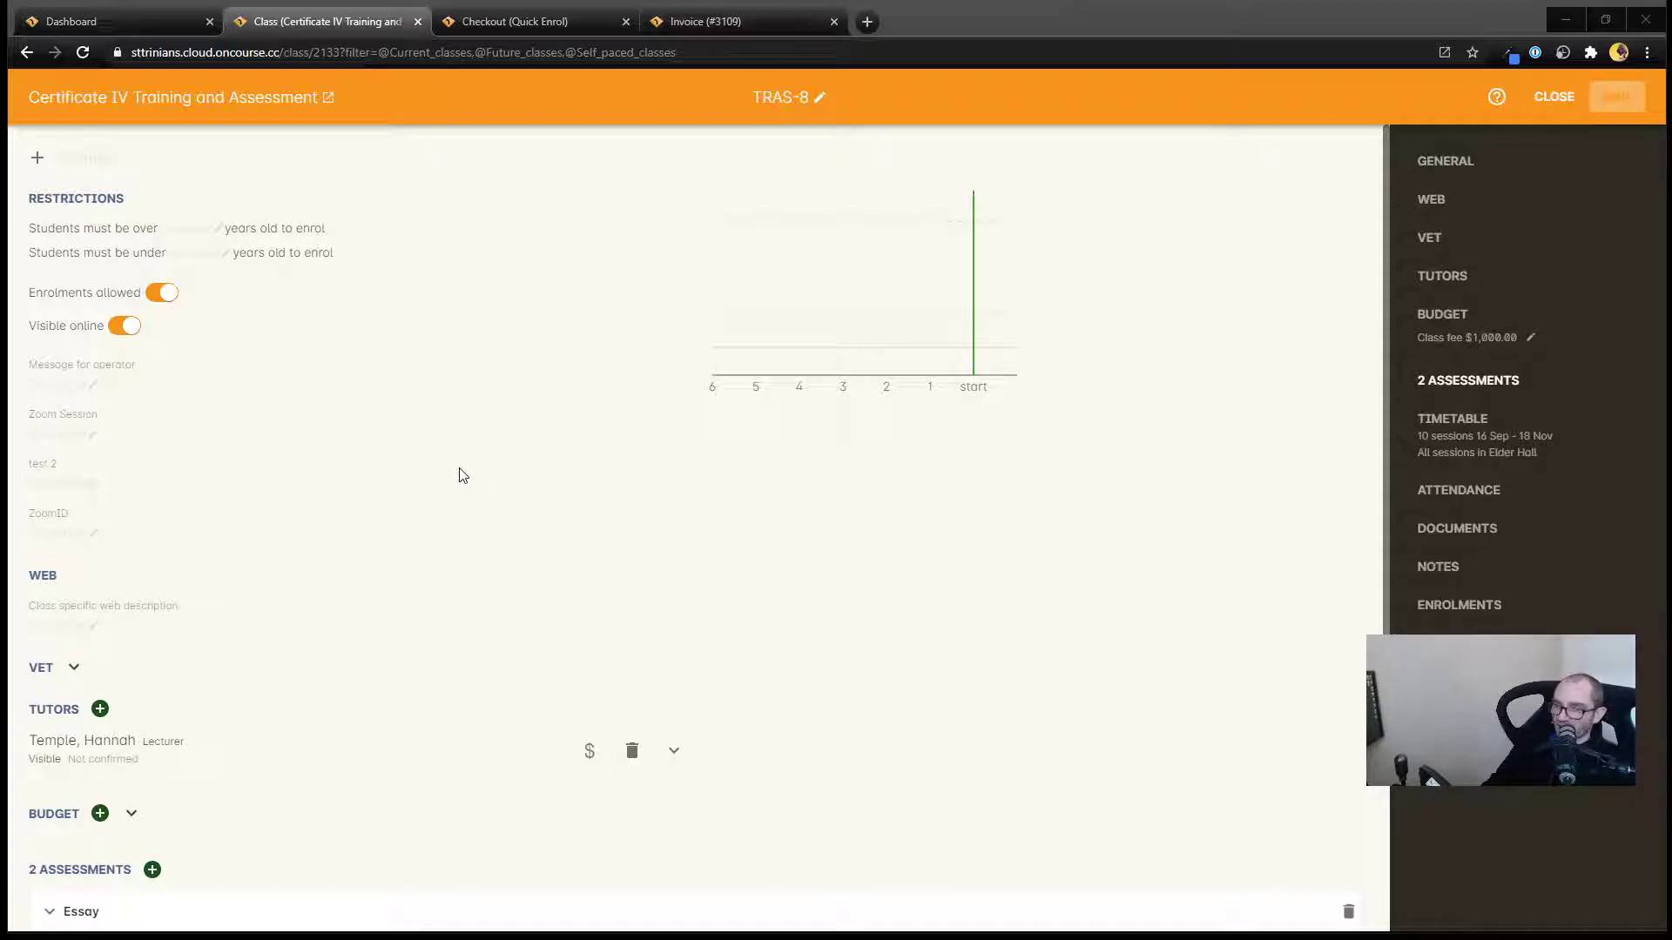
Open the class budget's student fee and set its on-enrolment amount to $500.
scroll(462, 474, down, 4)
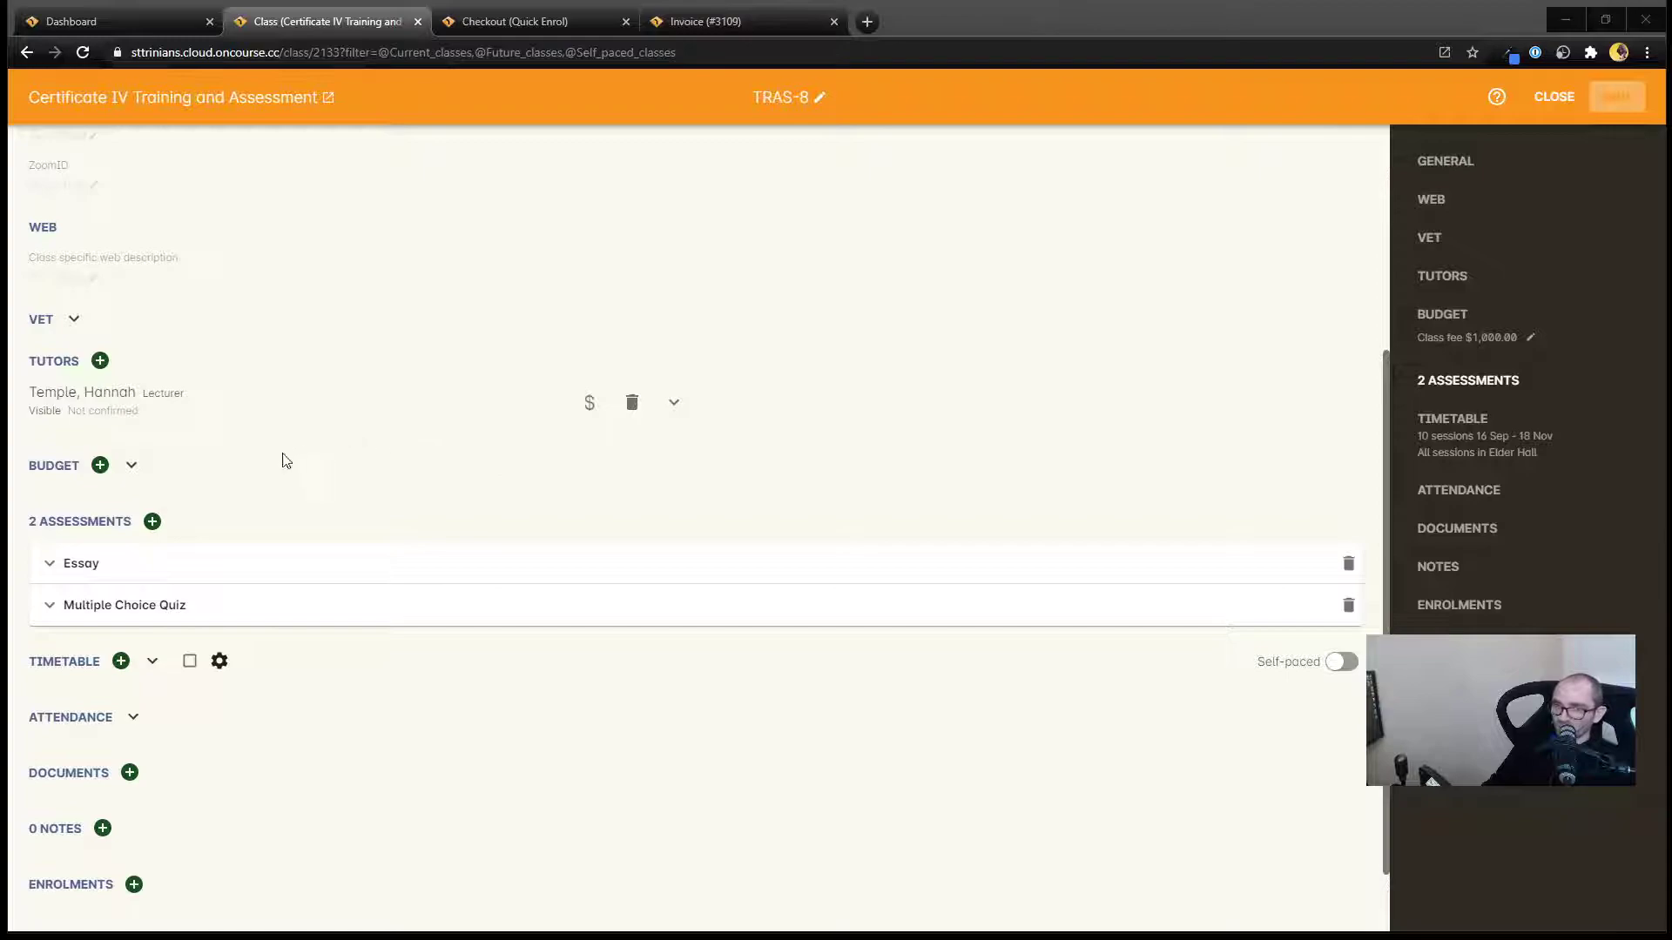
click(132, 465)
scroll(548, 534, down, 4)
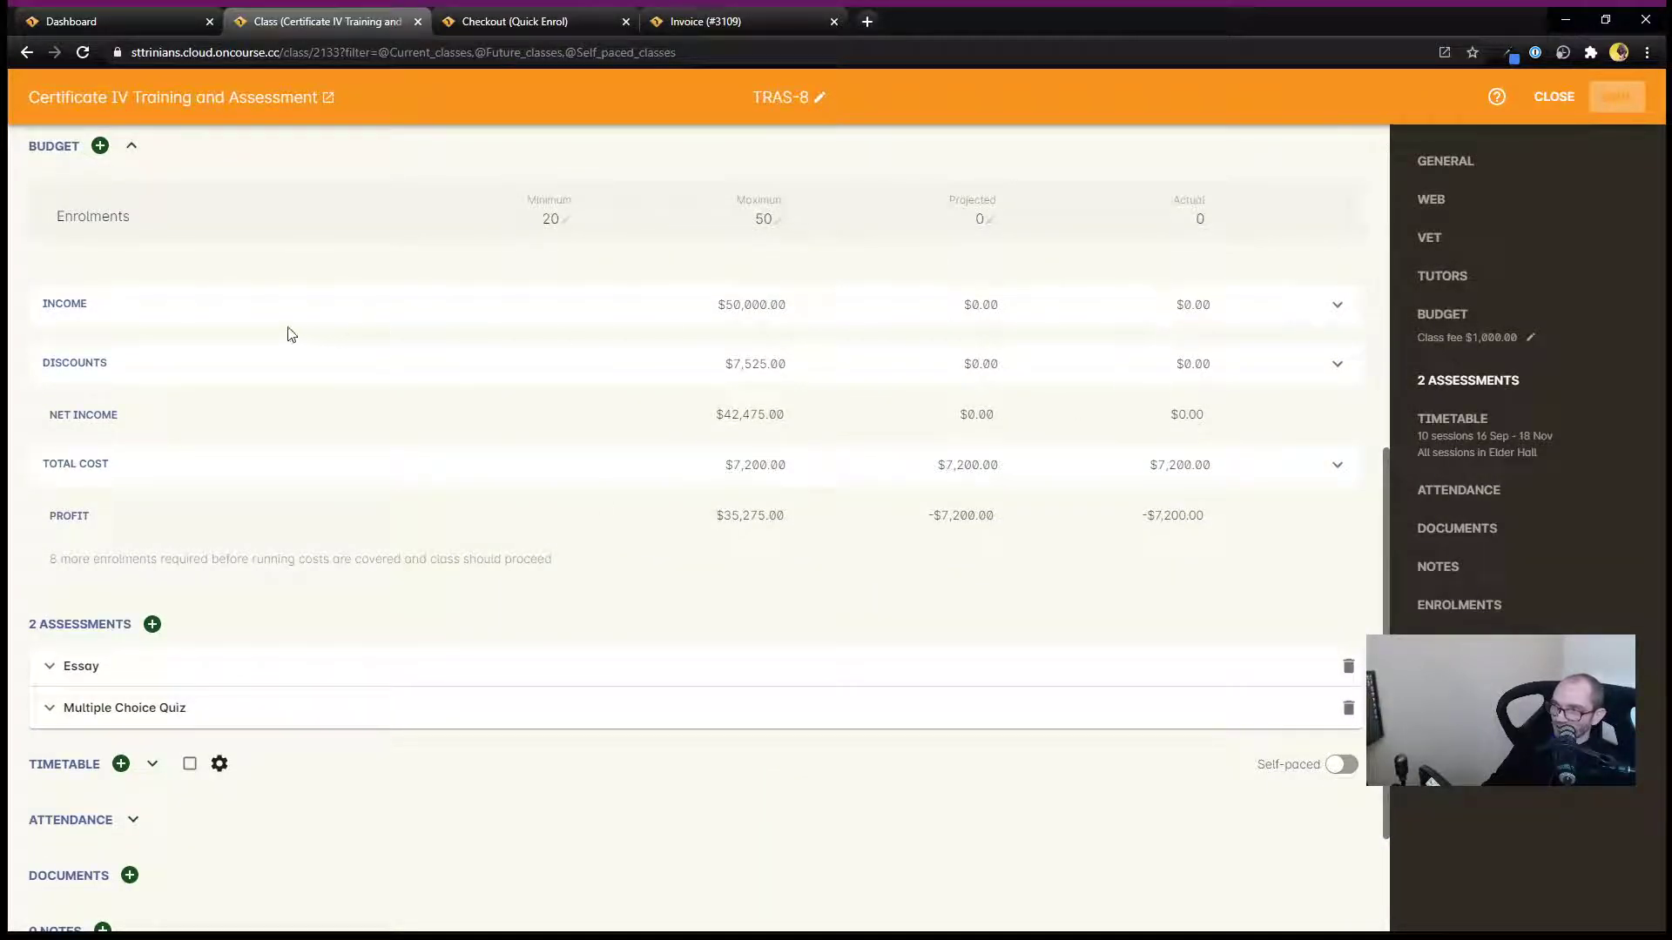
click(1335, 305)
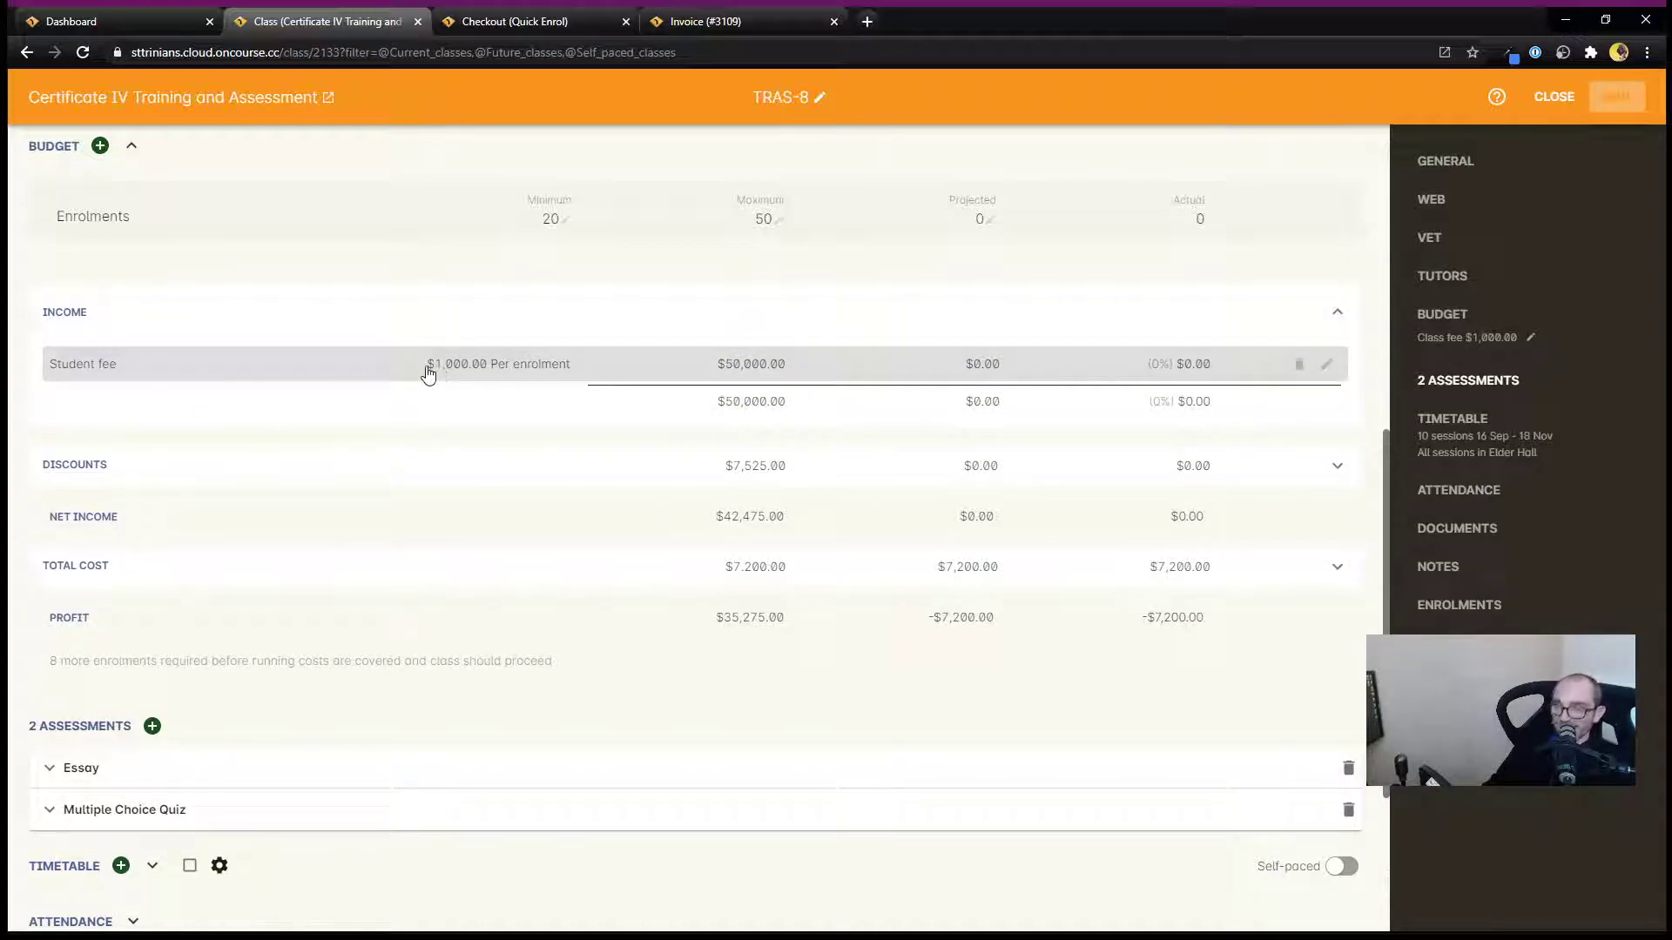
click(1326, 366)
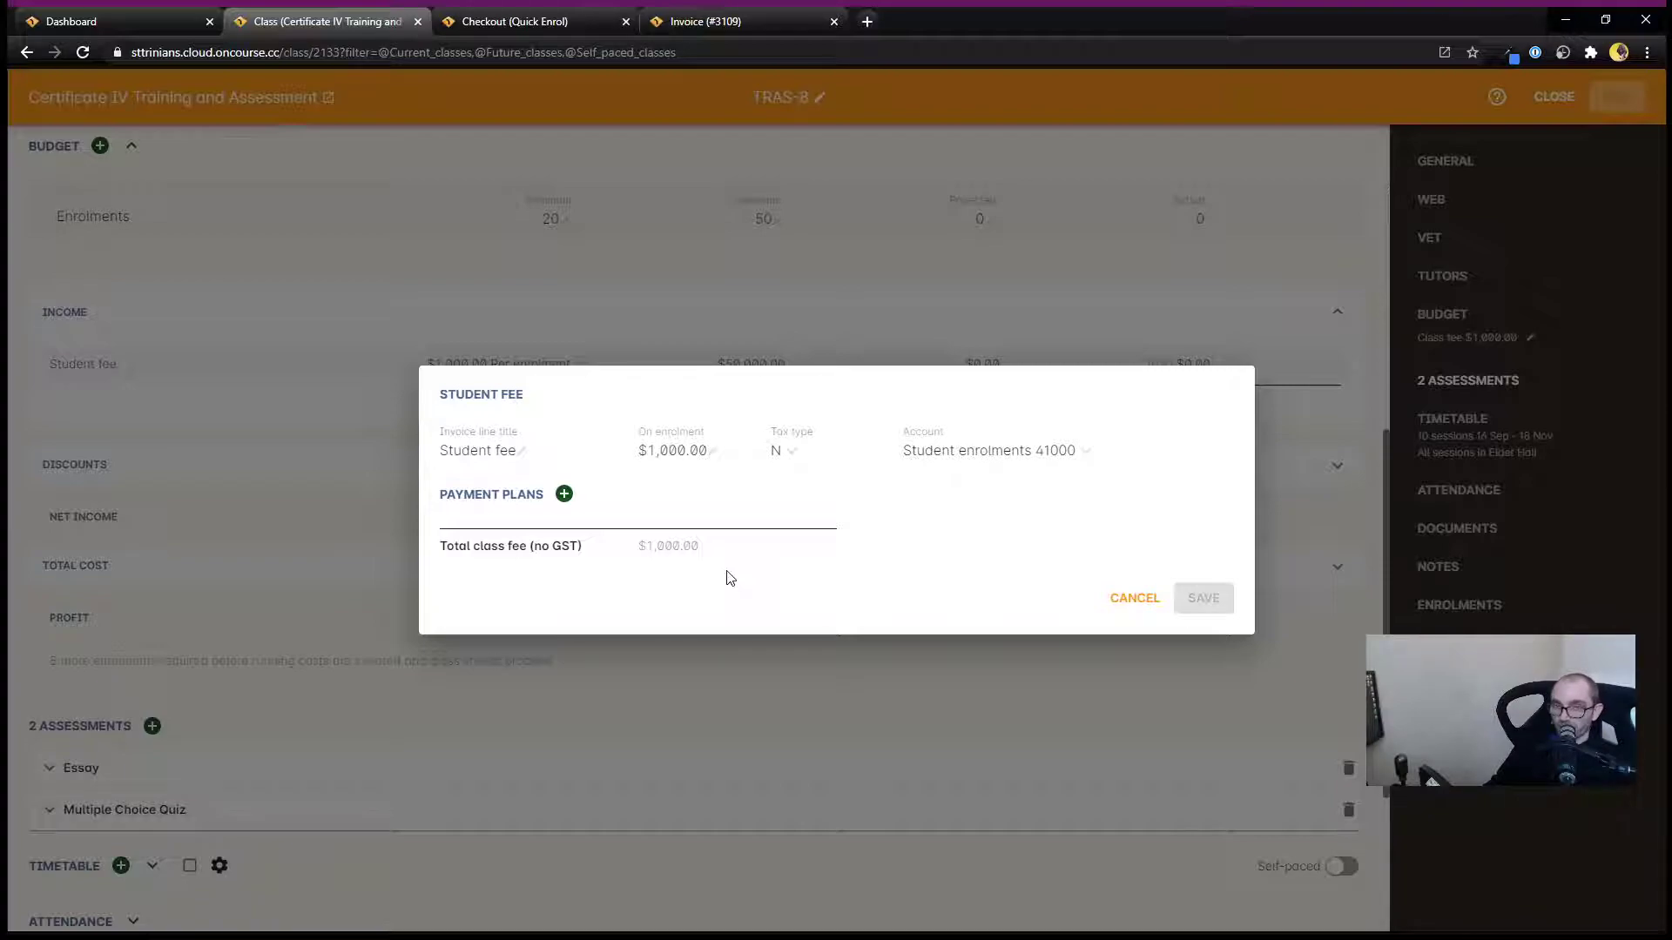
click(673, 453)
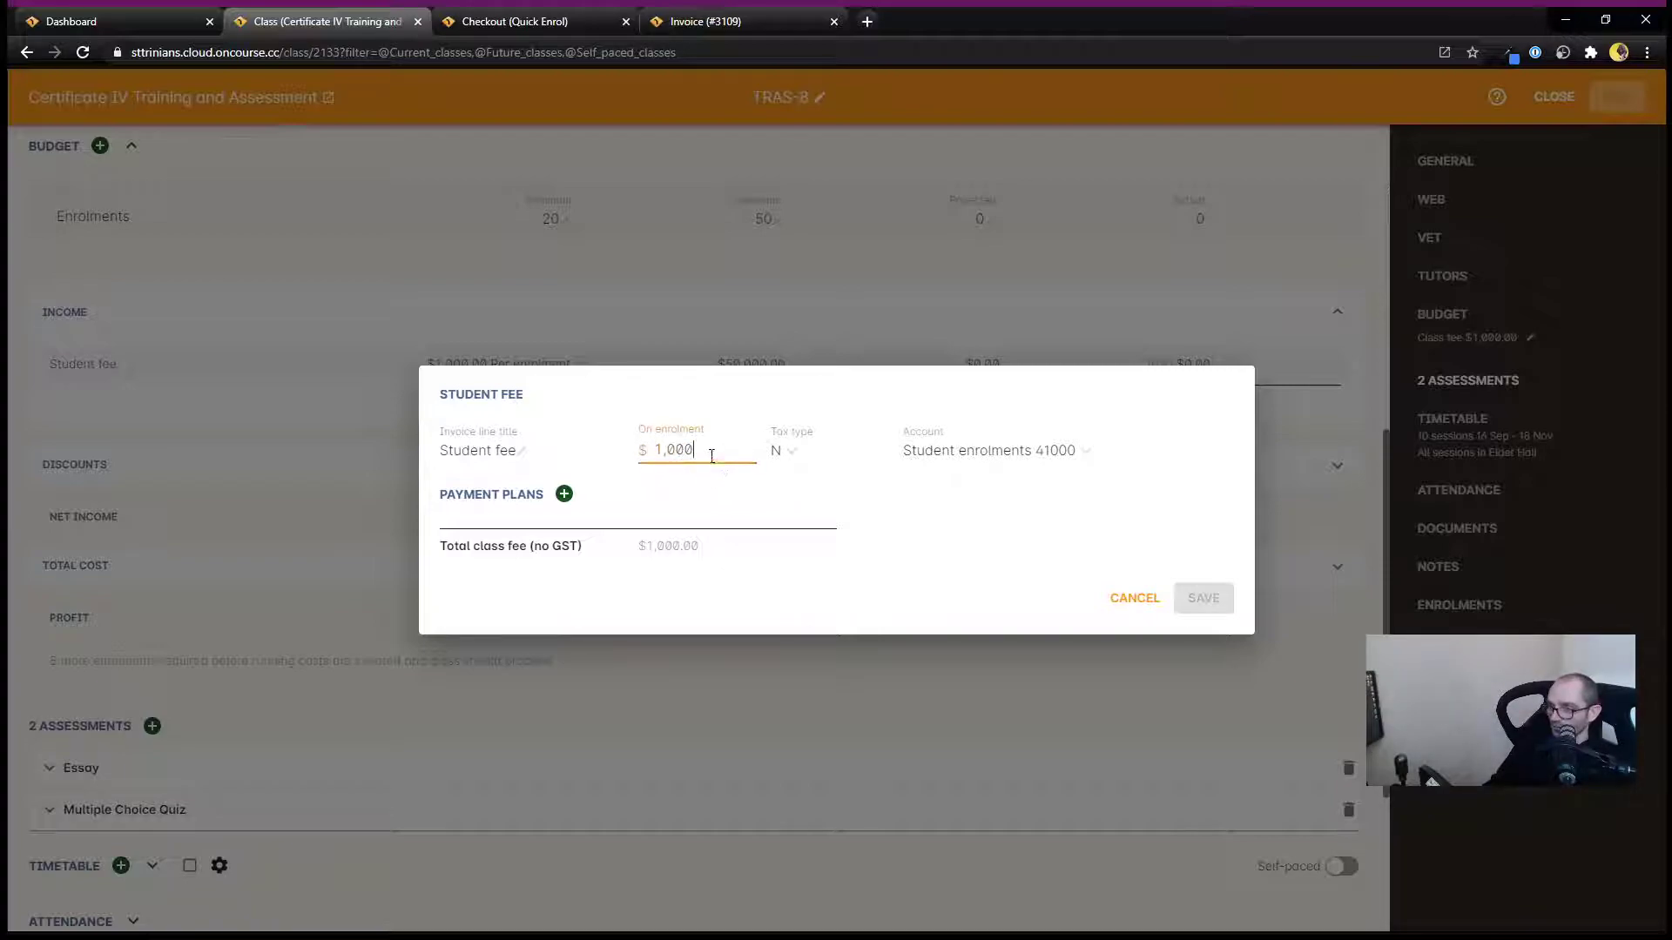
drag(705, 451, 634, 447)
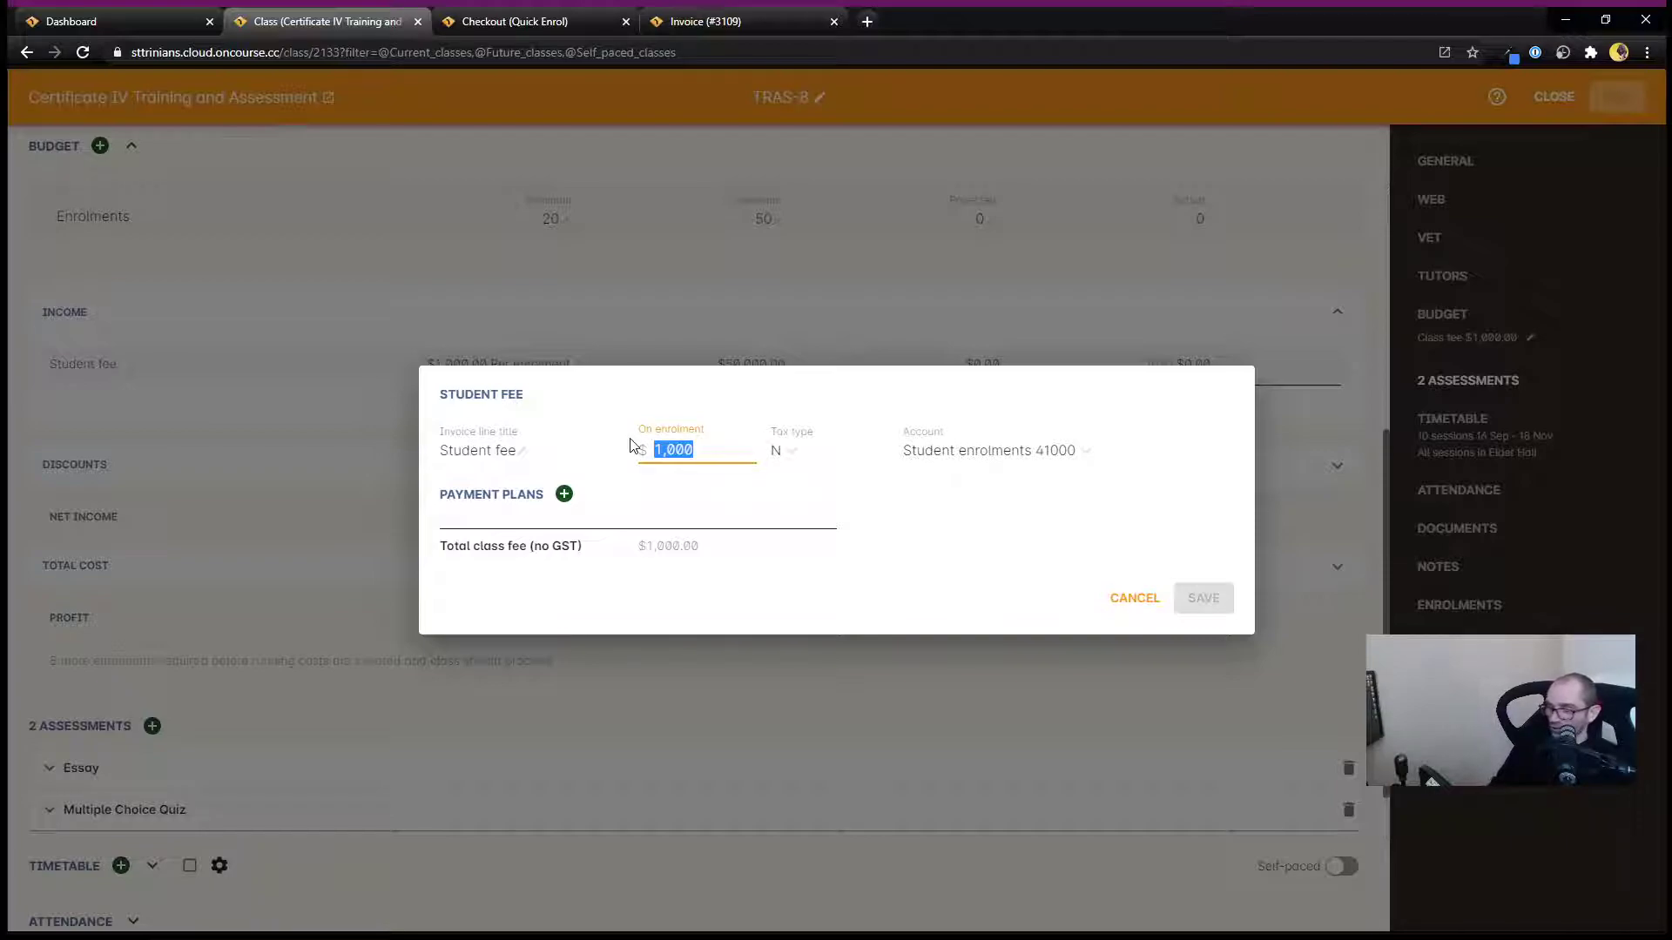
text(500)
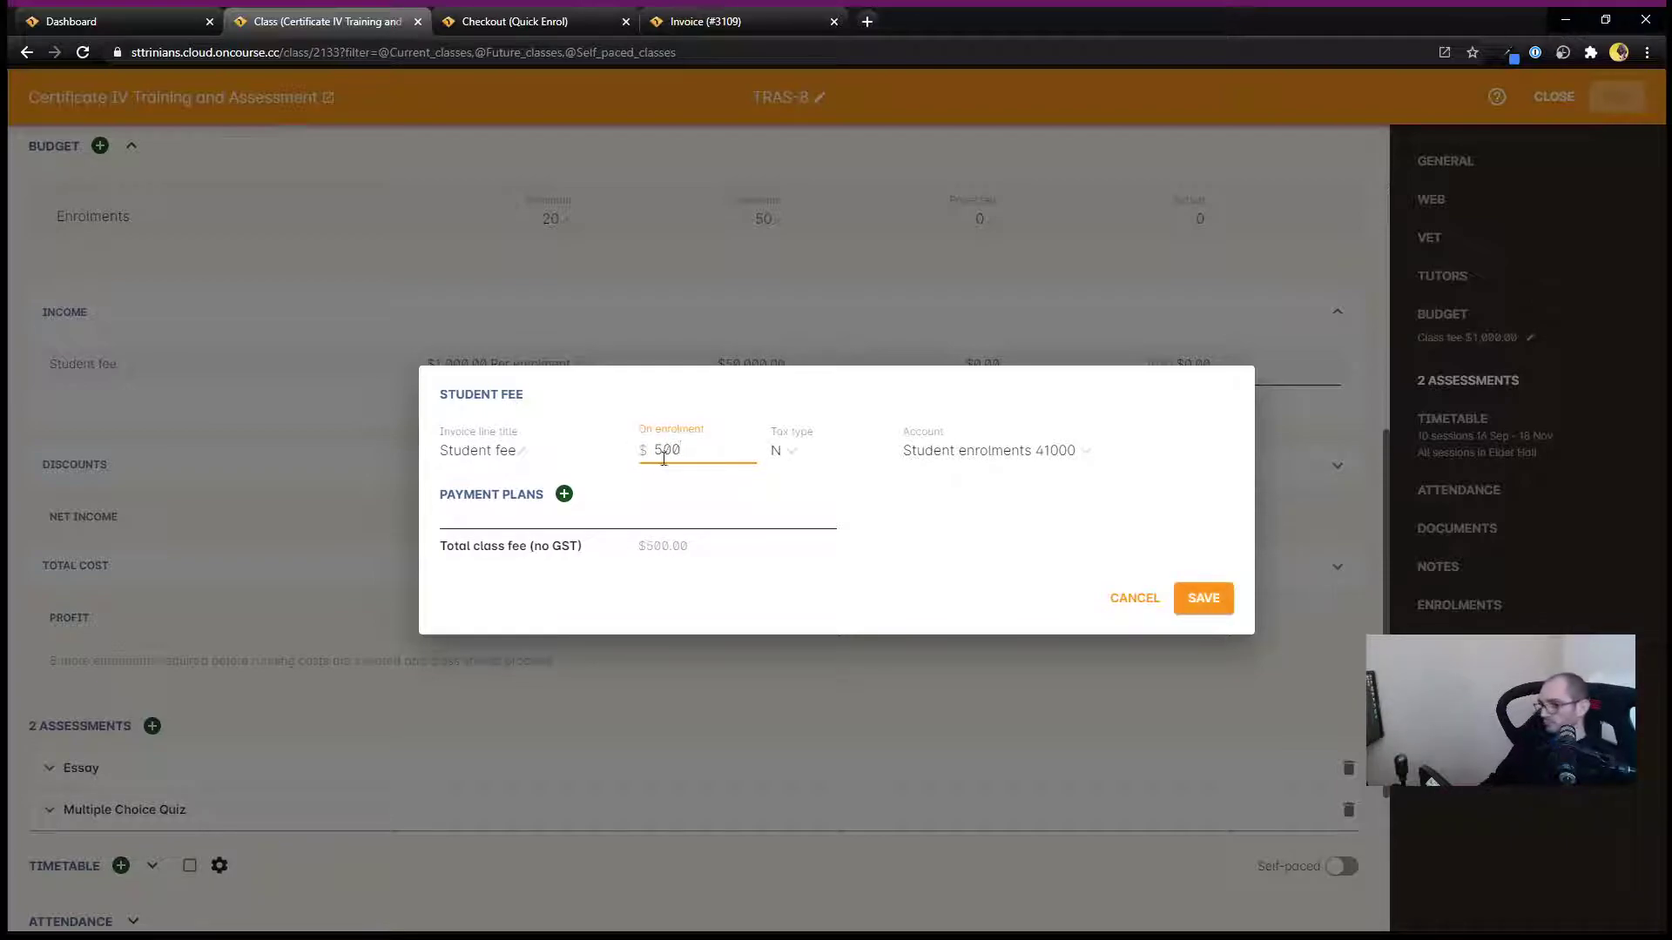
click(852, 517)
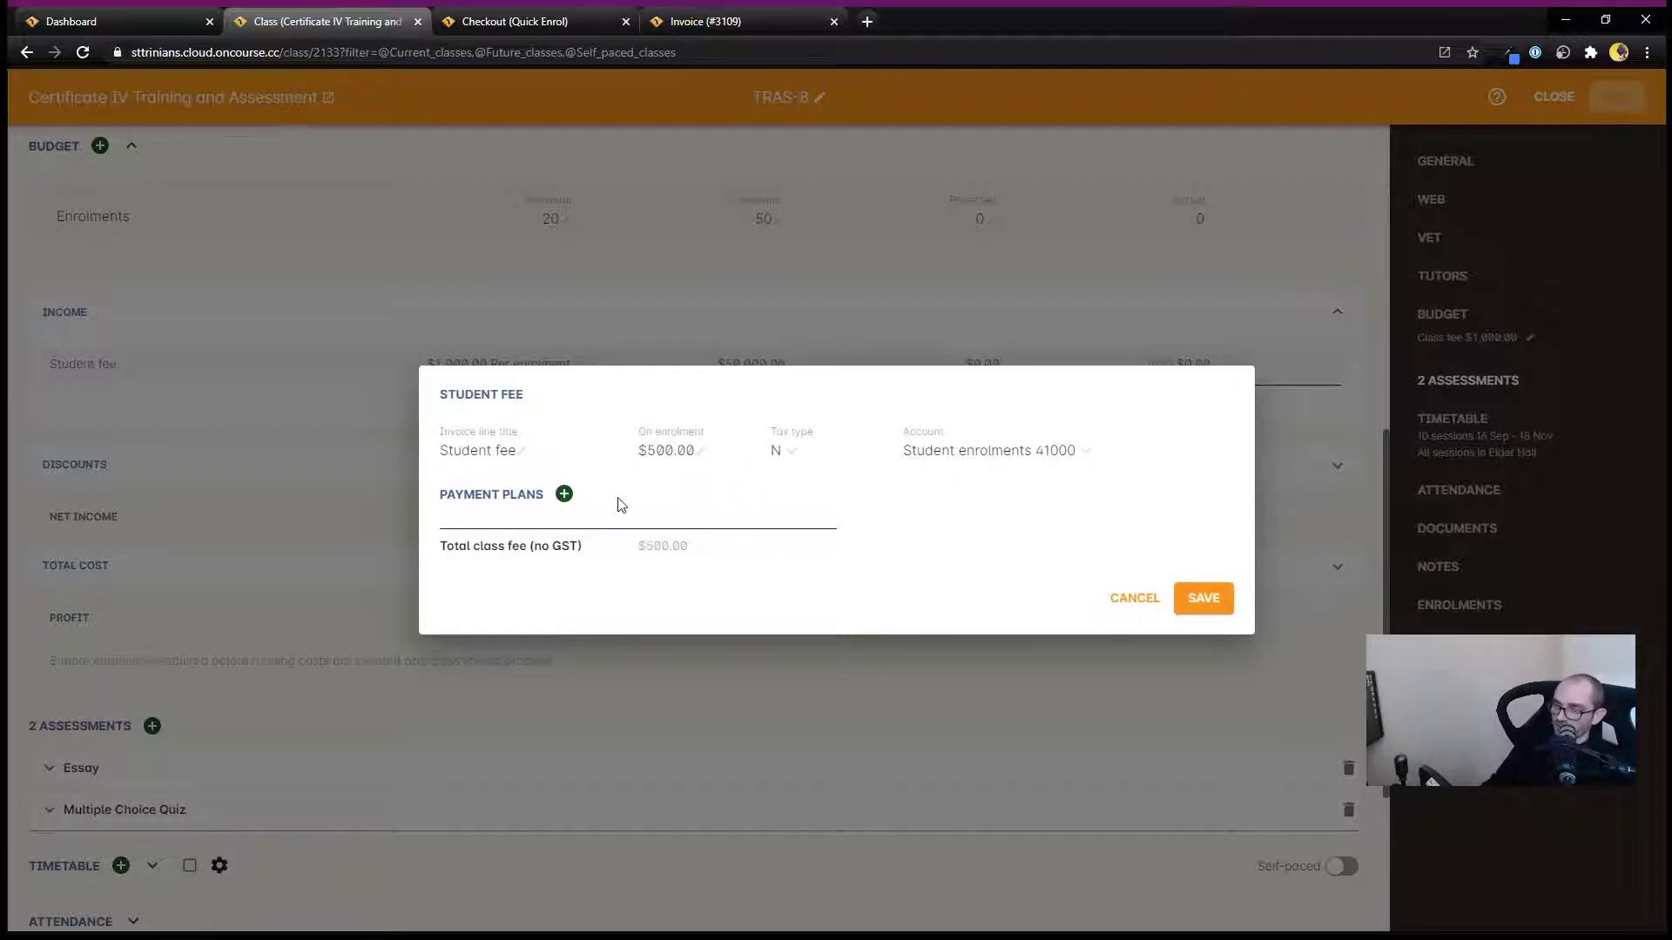
Add two payment plan instalments to the student fee, each with an amount of $250.
click(564, 495)
click(564, 472)
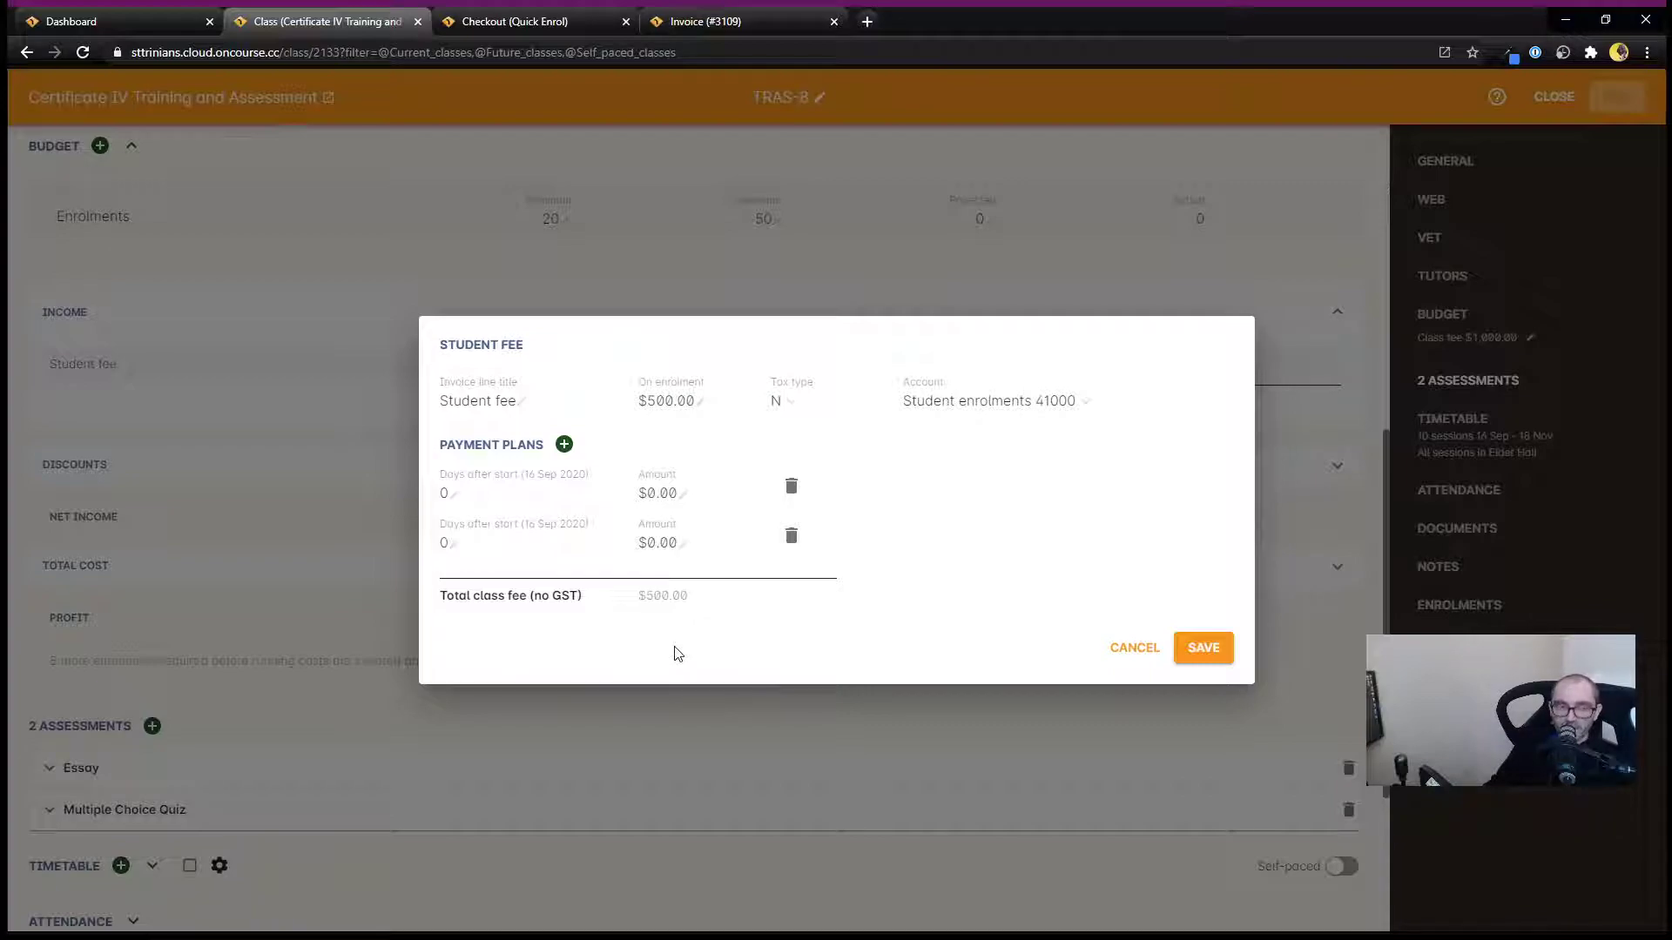
click(674, 493)
double_click(653, 491)
text(250)
click(677, 543)
drag(696, 539, 636, 546)
text(250)
click(714, 615)
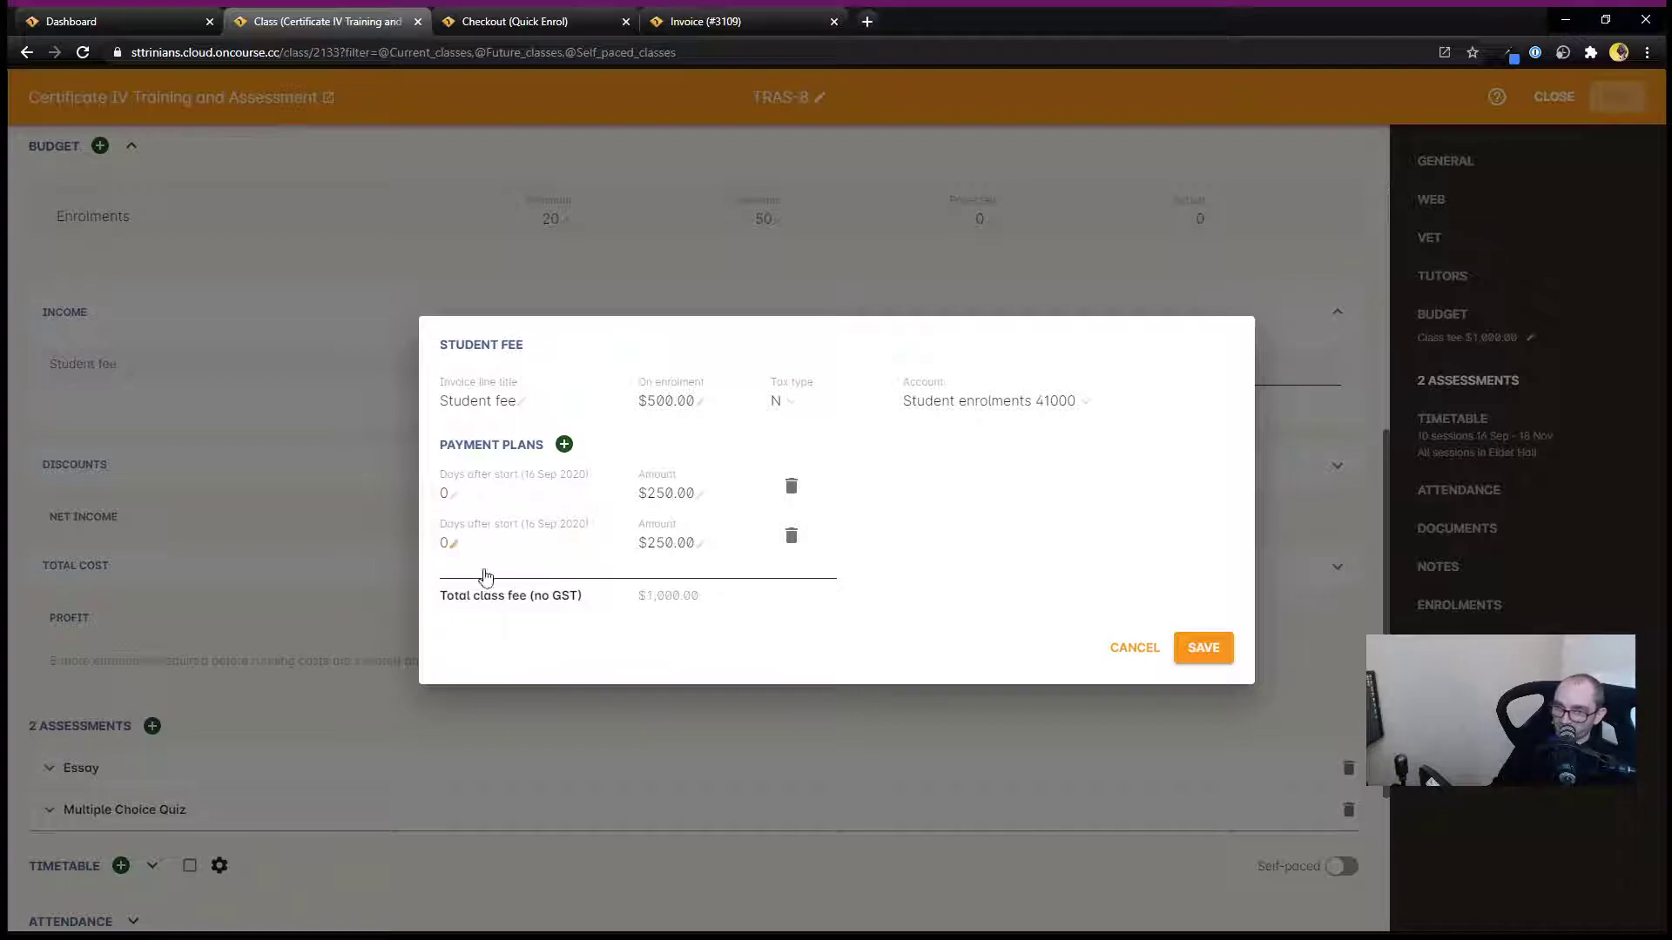
Set the second instalment to 14 days after start and save the student fee.
click(441, 543)
double_click(442, 544)
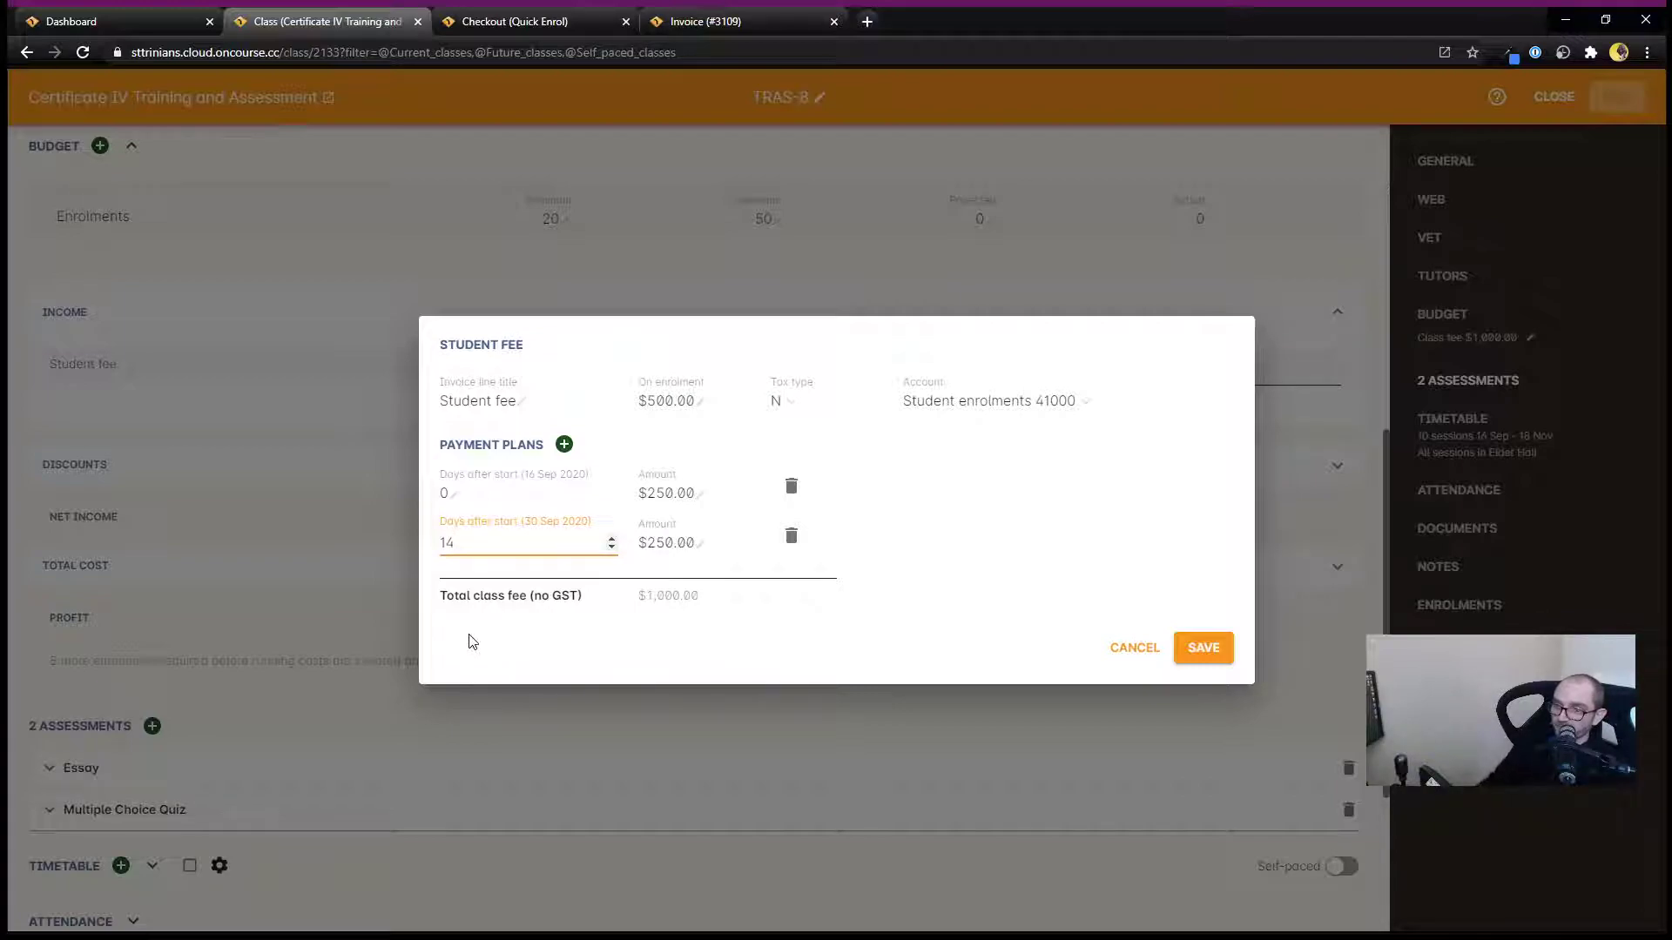
click(518, 634)
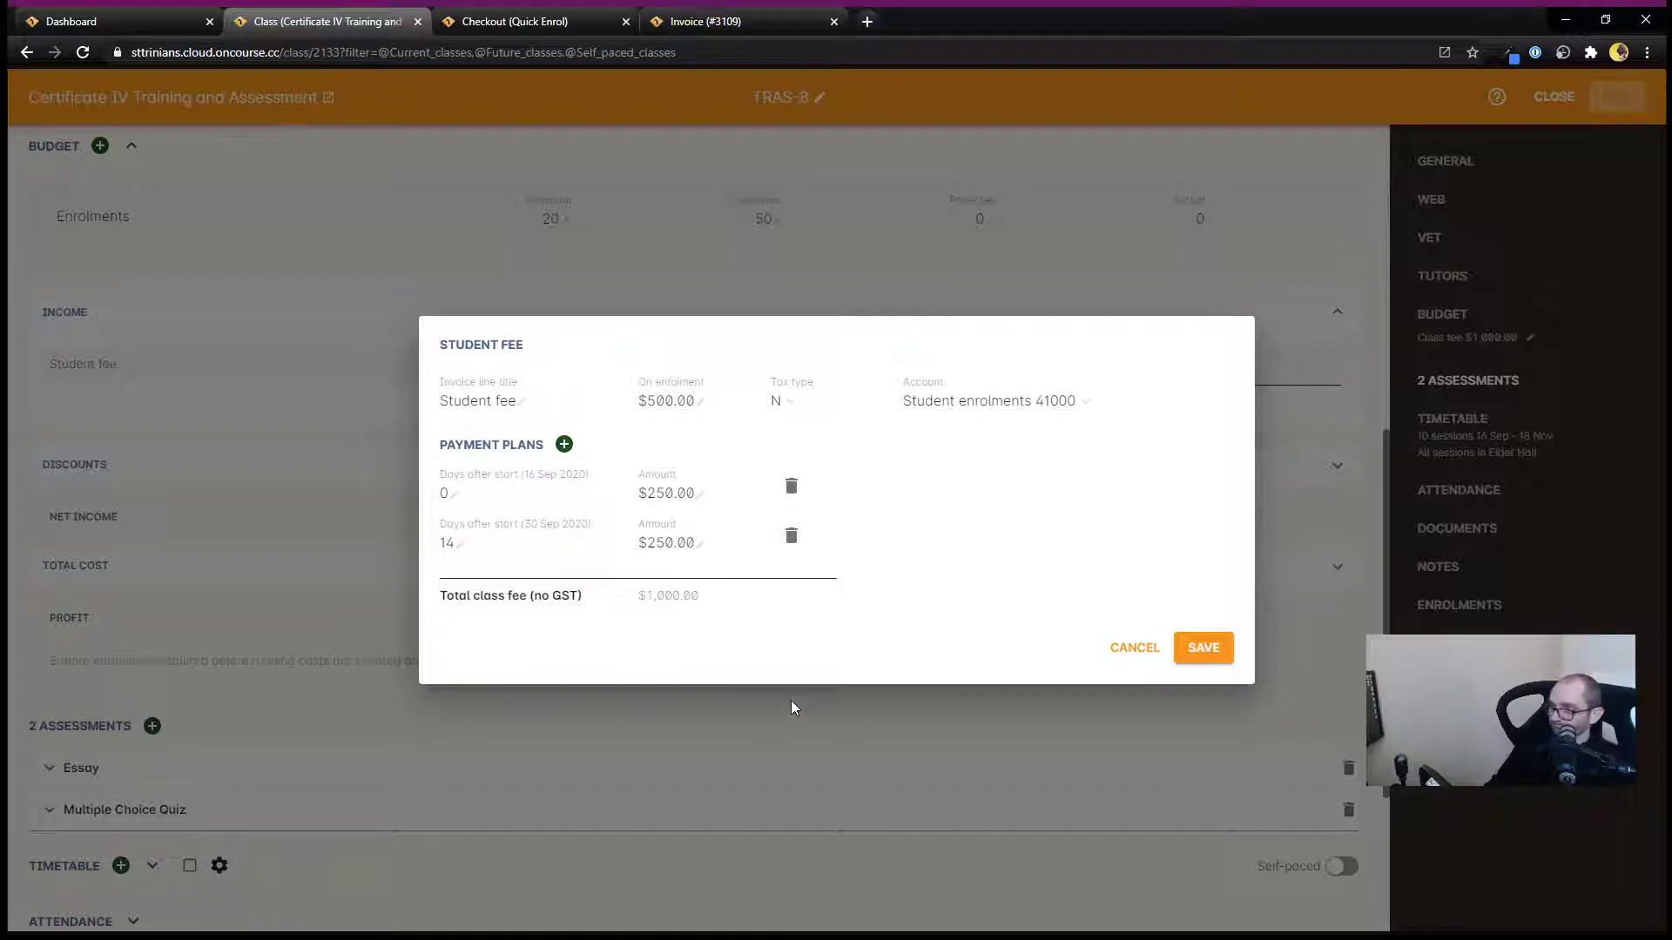
click(1204, 650)
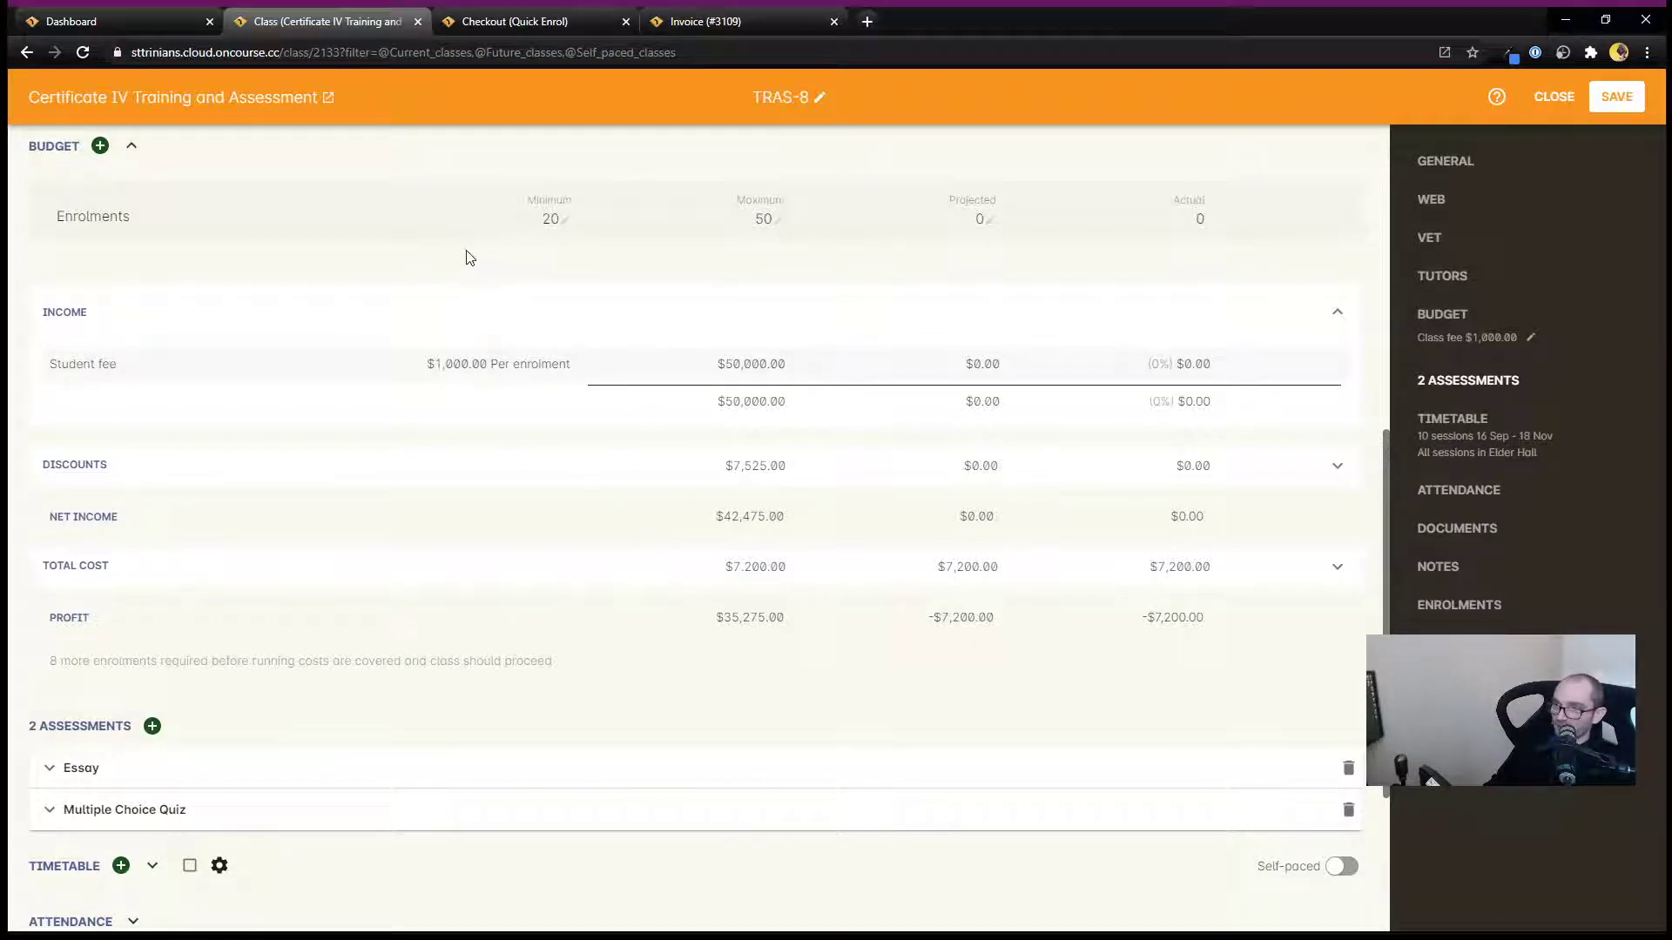
Switch to the checkout tab and set the pay-now amount of the payment plan to $50.
click(512, 22)
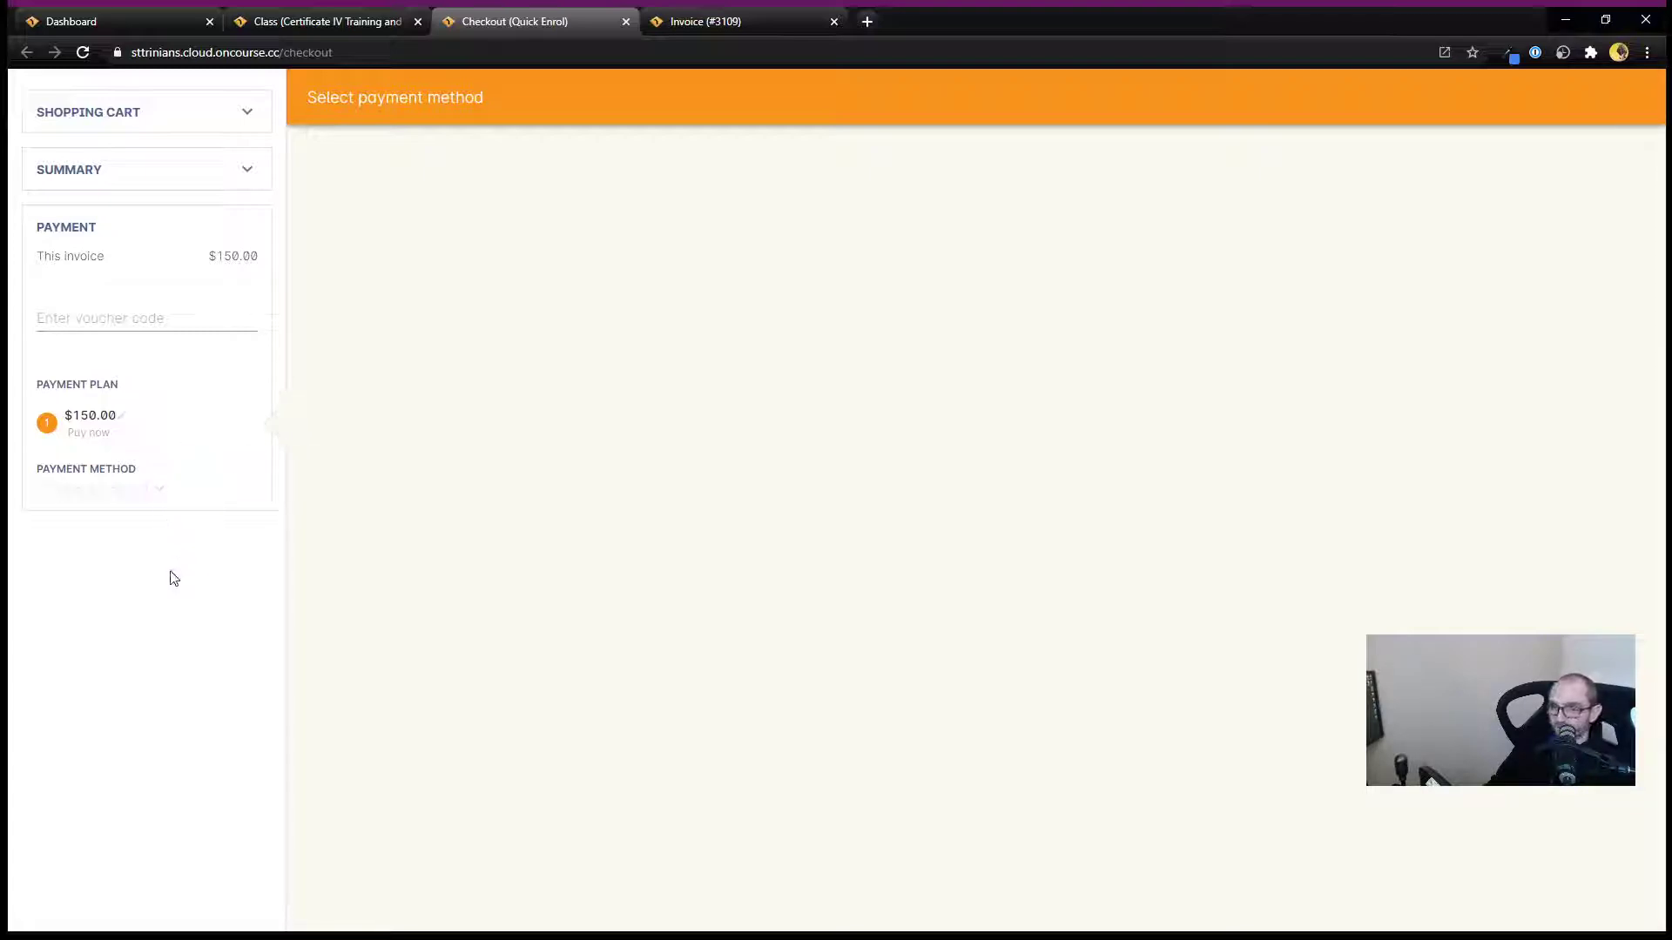
click(90, 416)
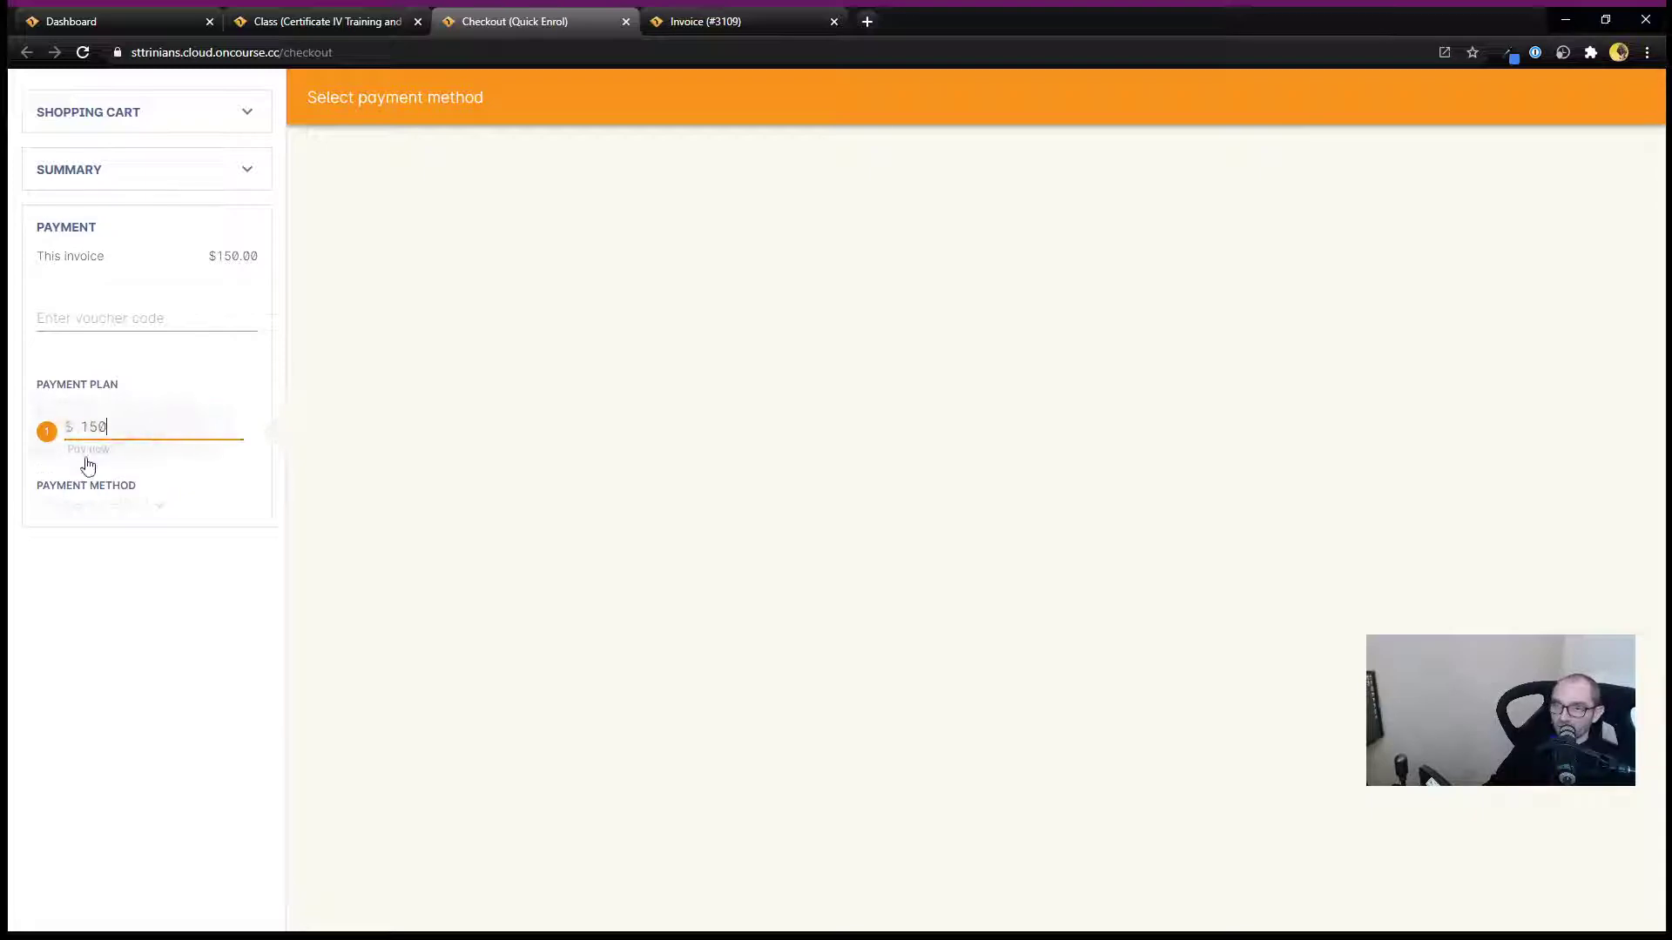
text(50)
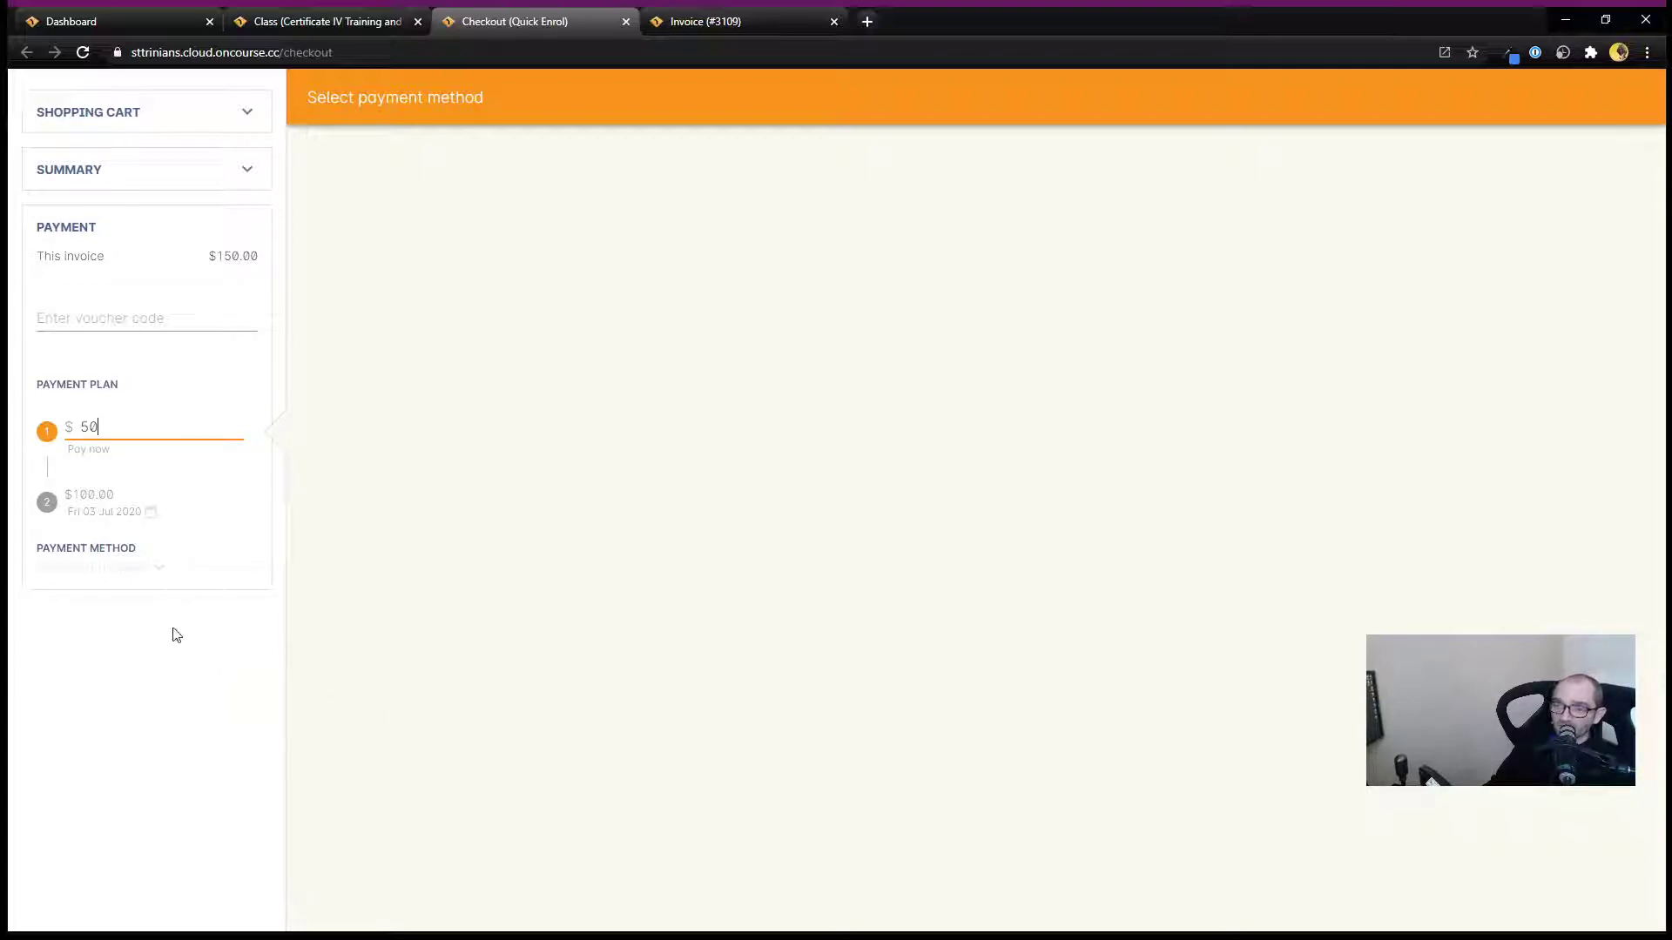
Set the second payment plan instalment's date to Wed 15 Jul 2020.
click(150, 514)
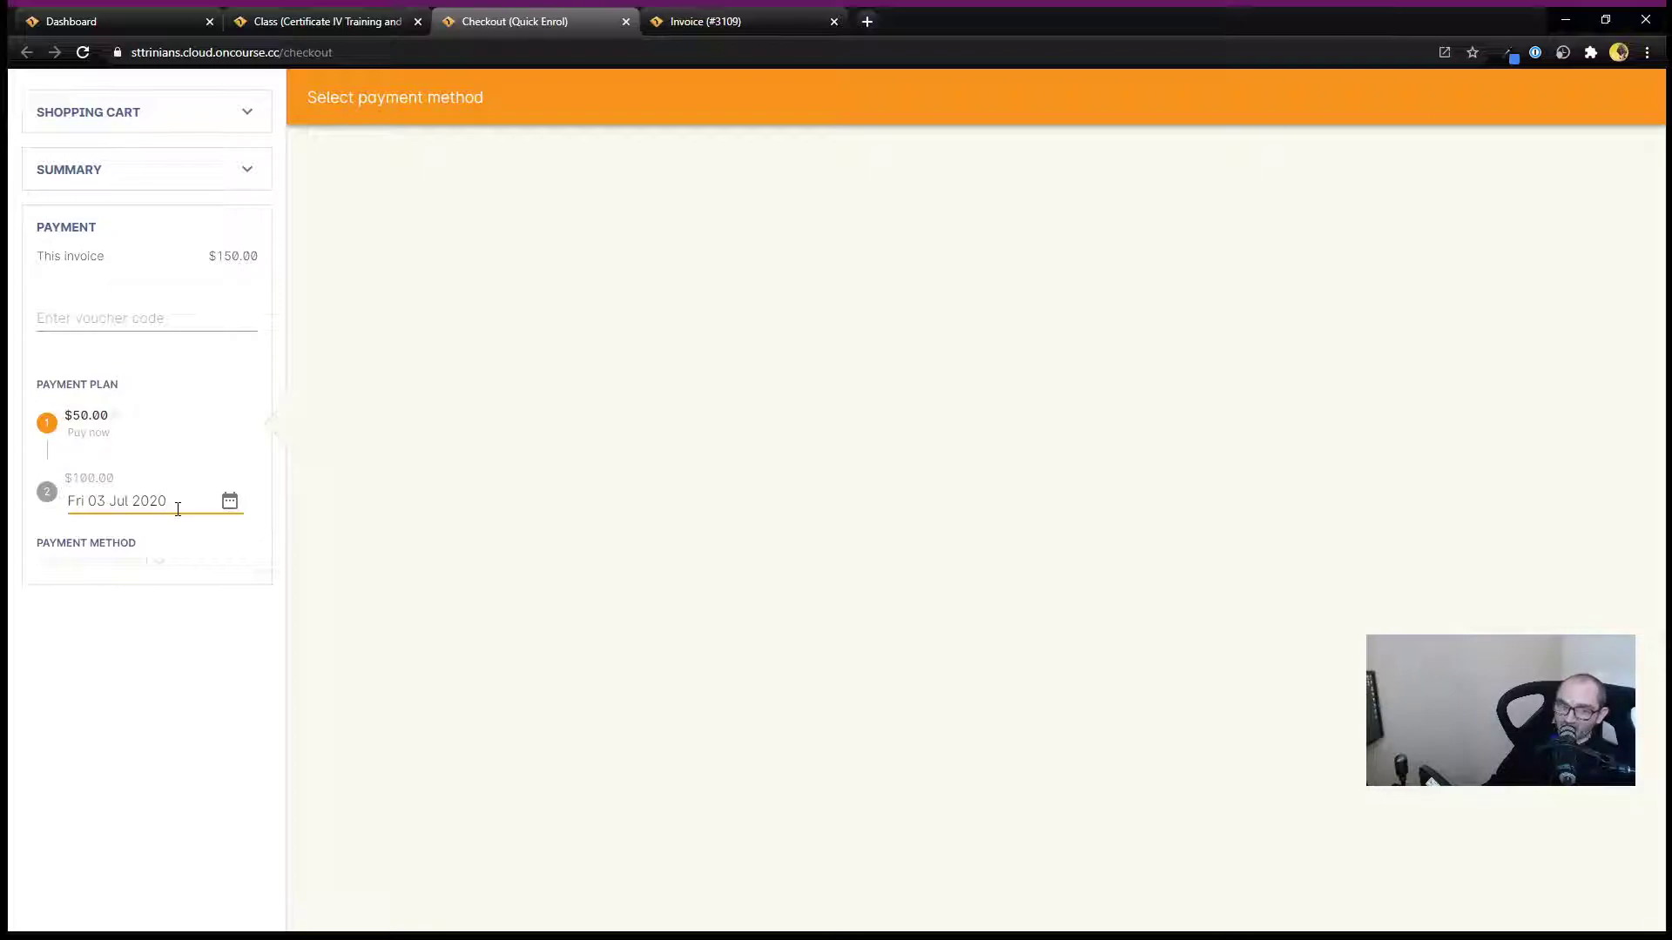
click(229, 505)
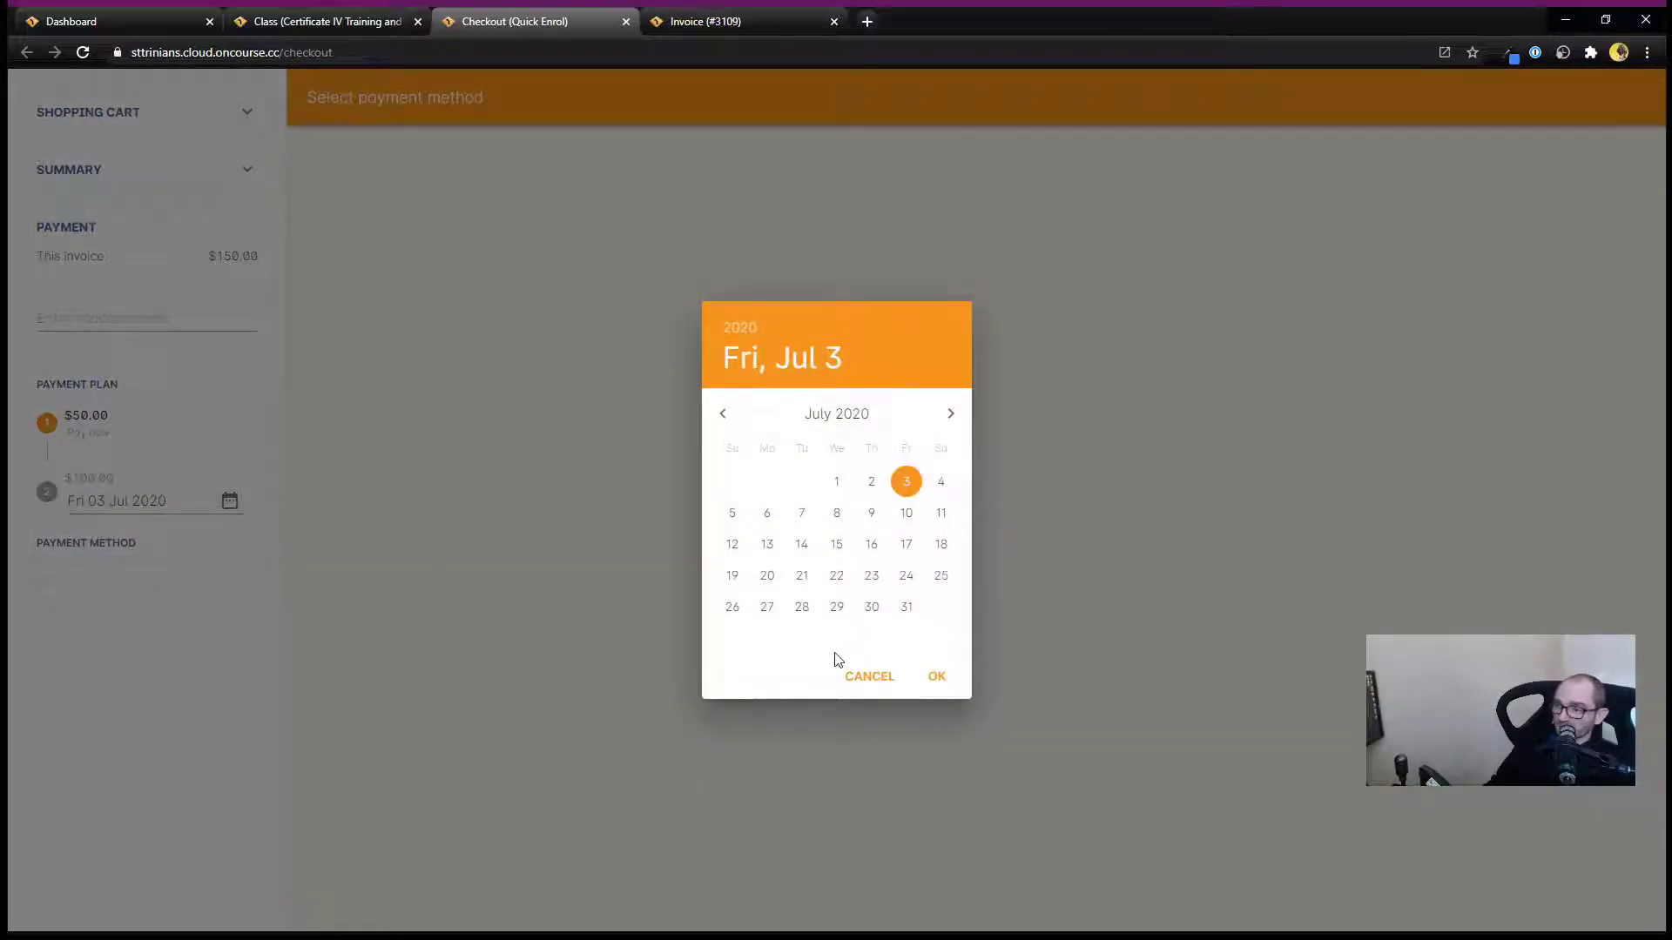
click(836, 545)
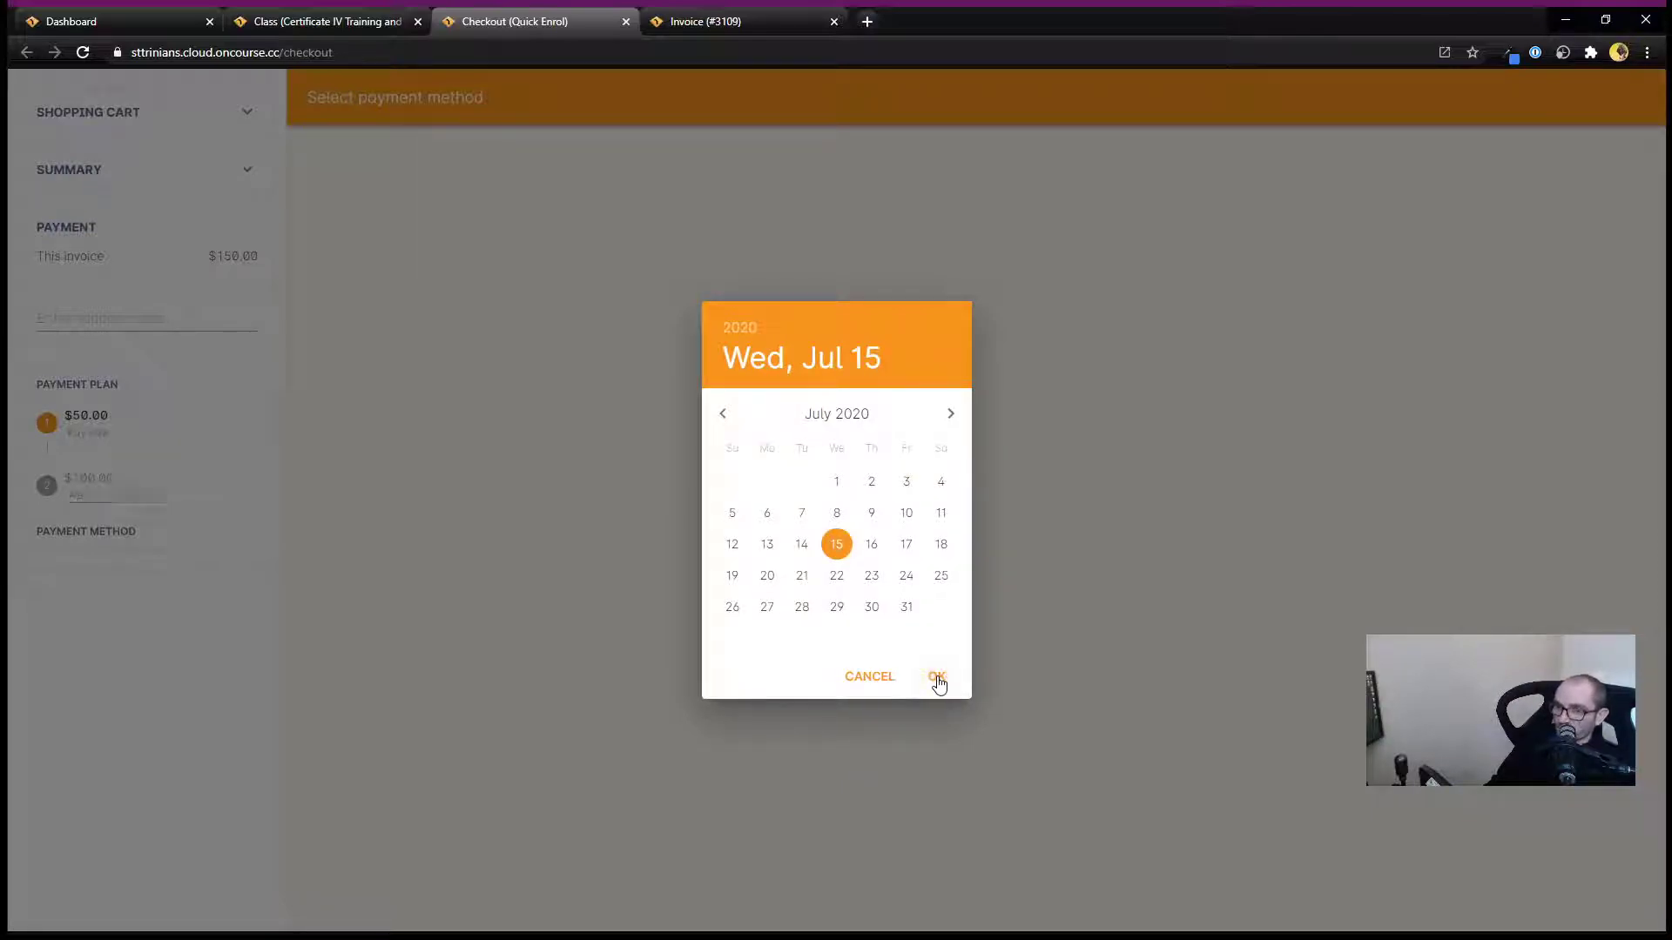
click(937, 678)
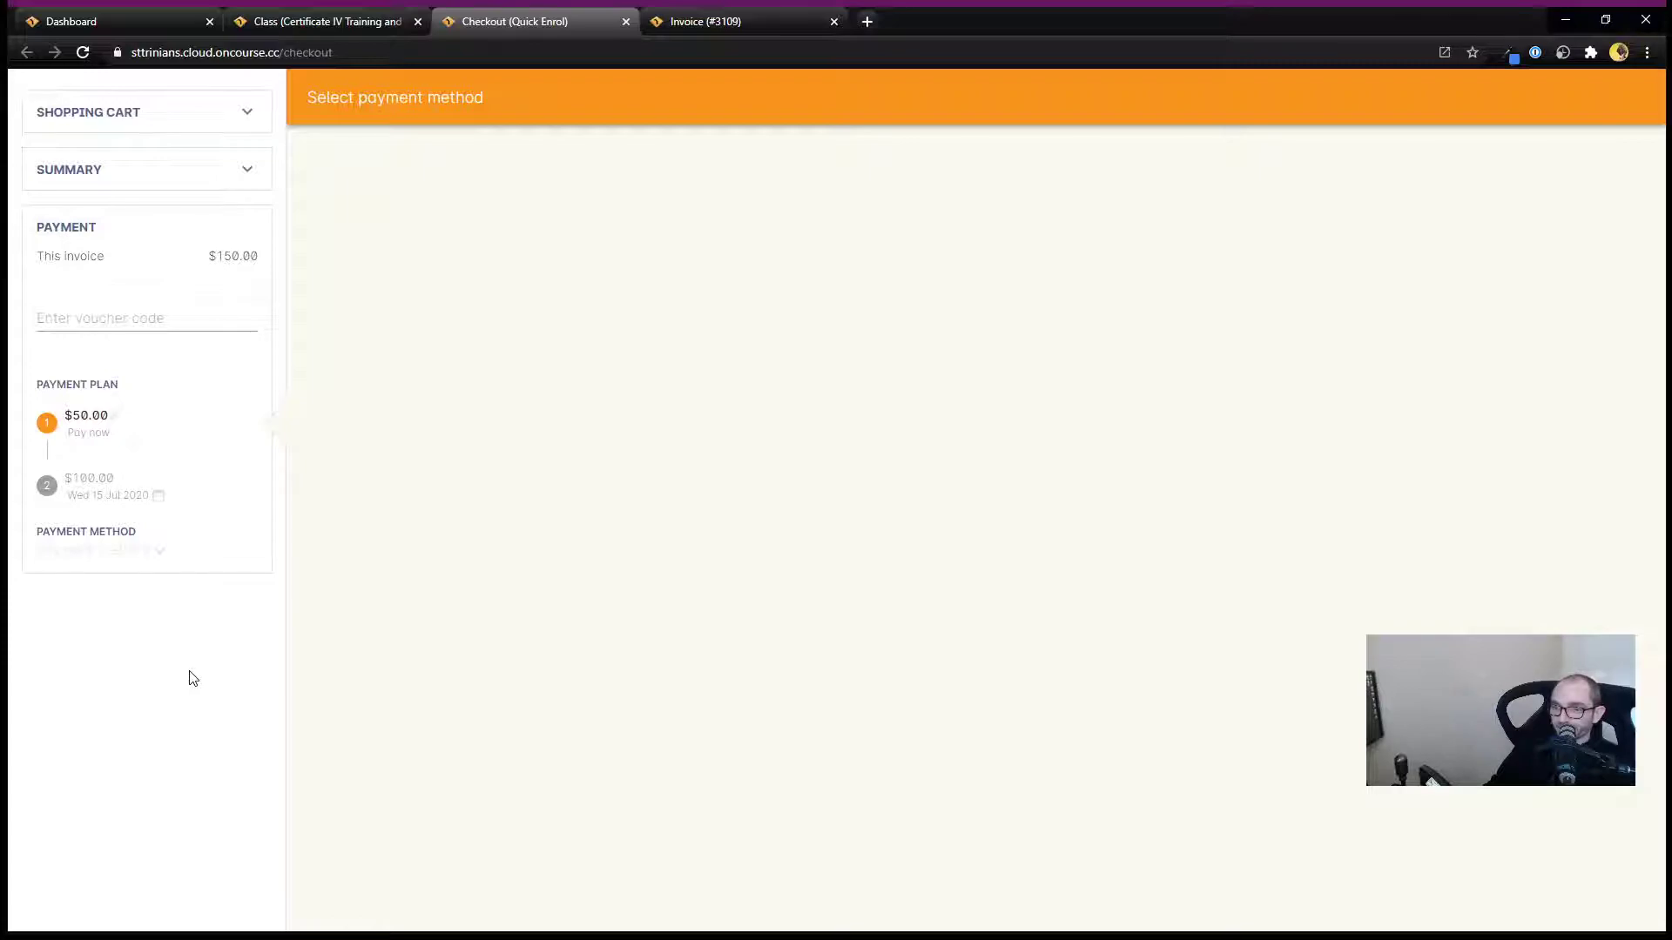
Choose Cash as the payment method and finalise the checkout.
click(152, 567)
click(94, 553)
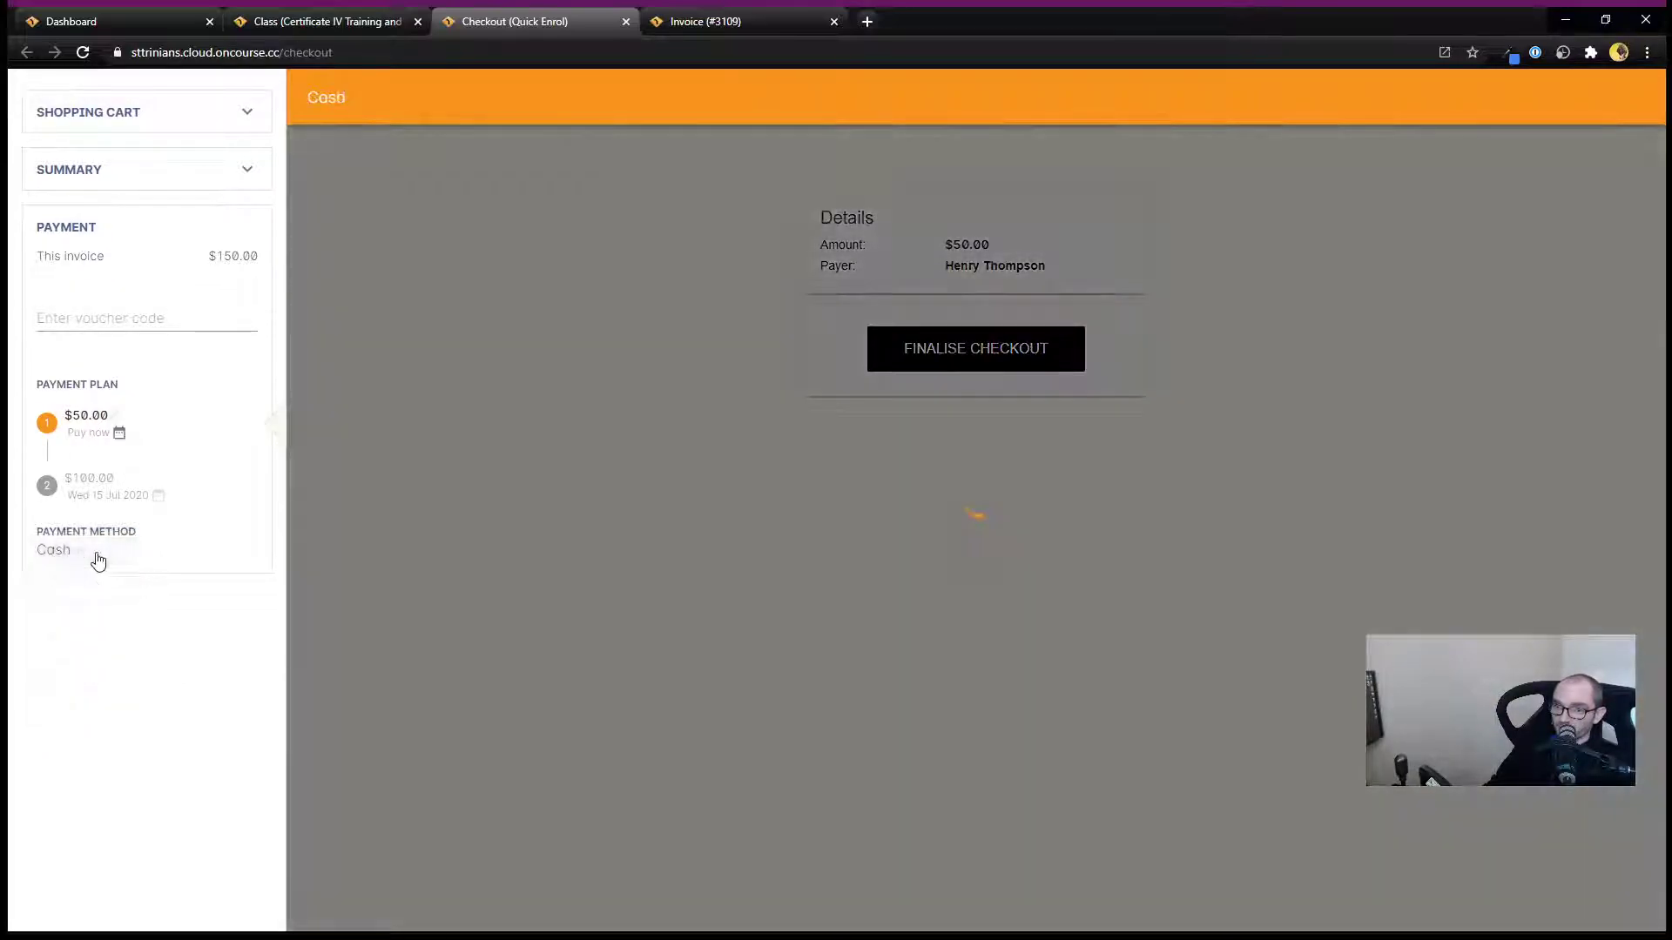
click(977, 347)
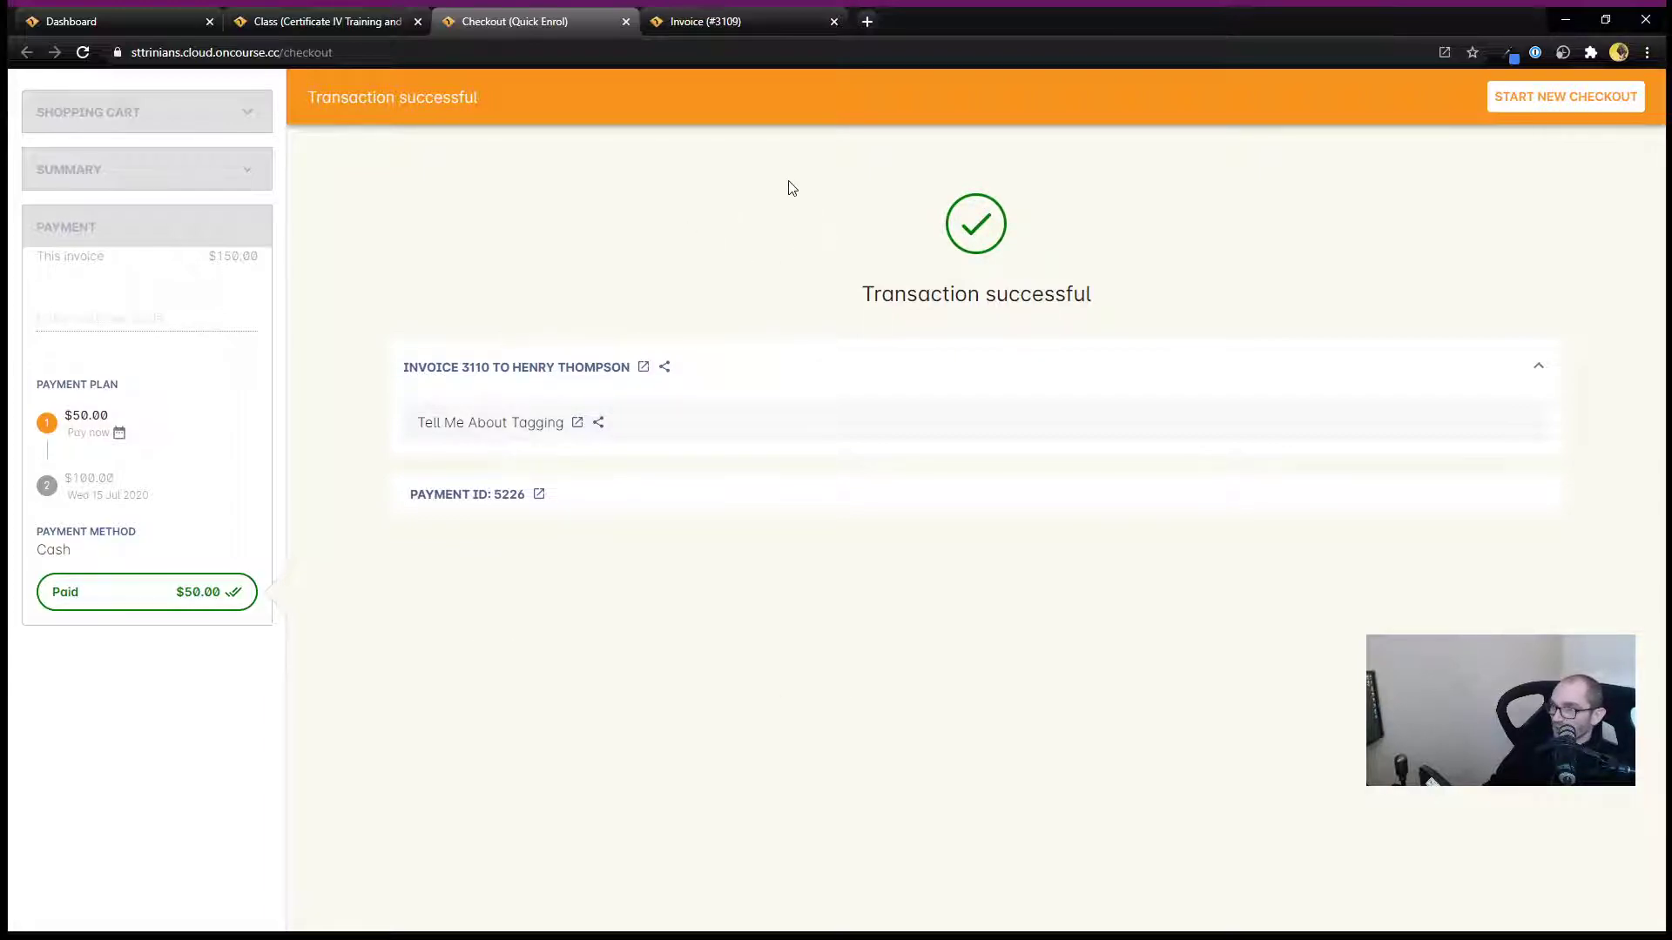
Switch to the unpaid invoice tab and set the invoice's due date to Mon 31 Aug 2020.
click(754, 21)
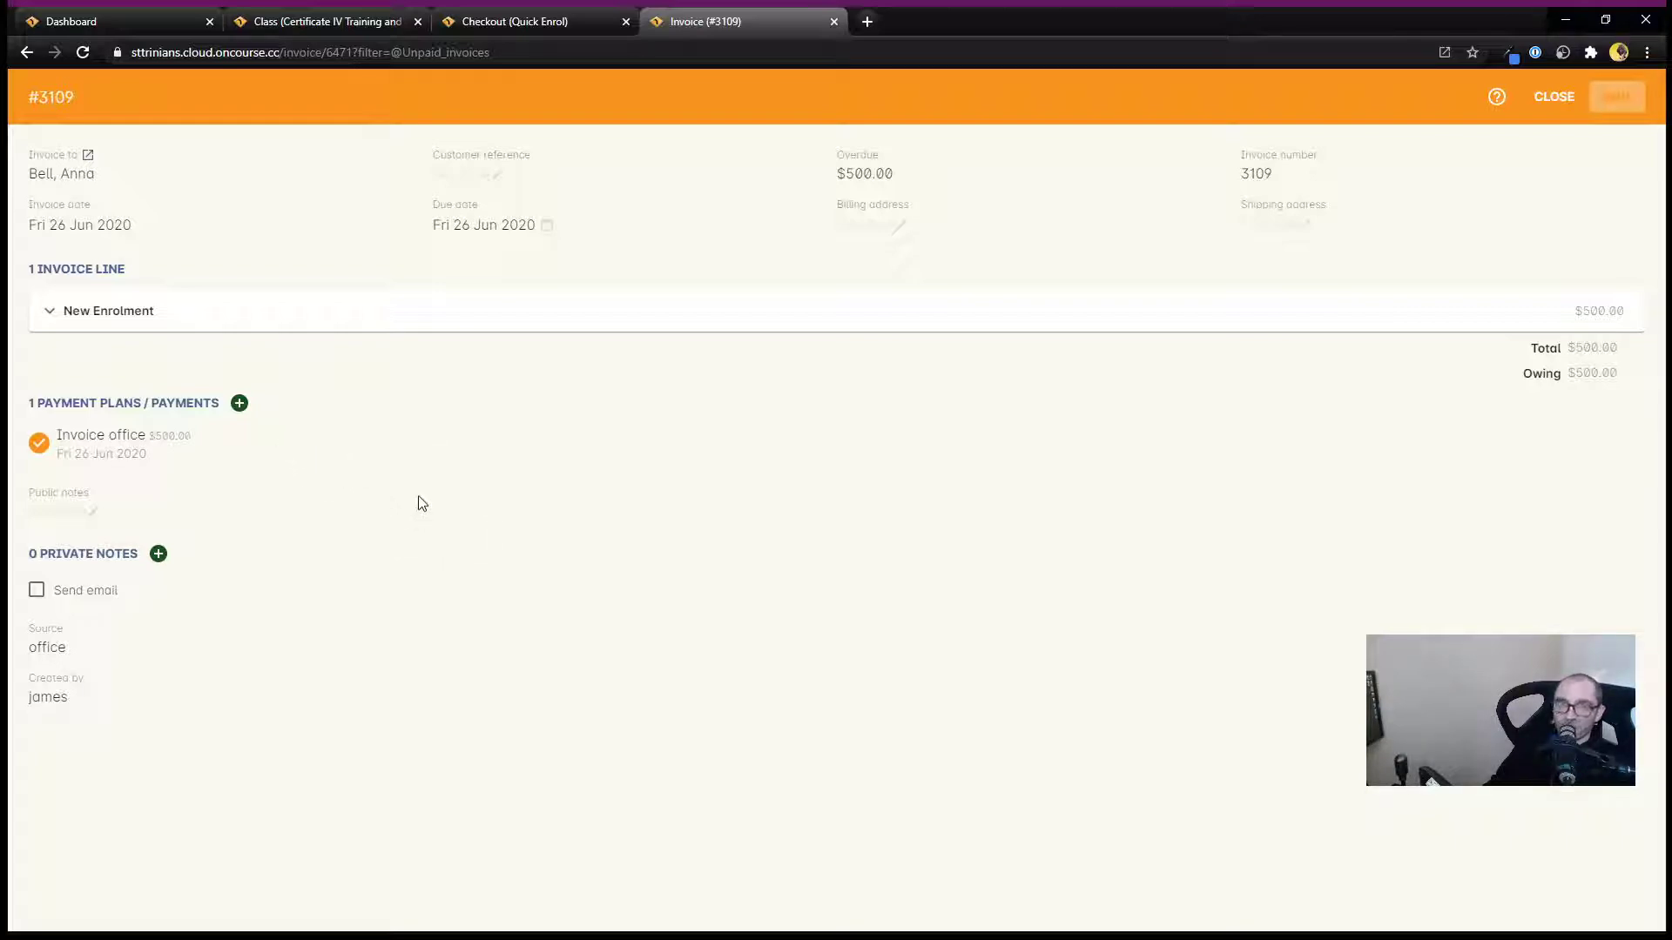
click(545, 225)
click(631, 225)
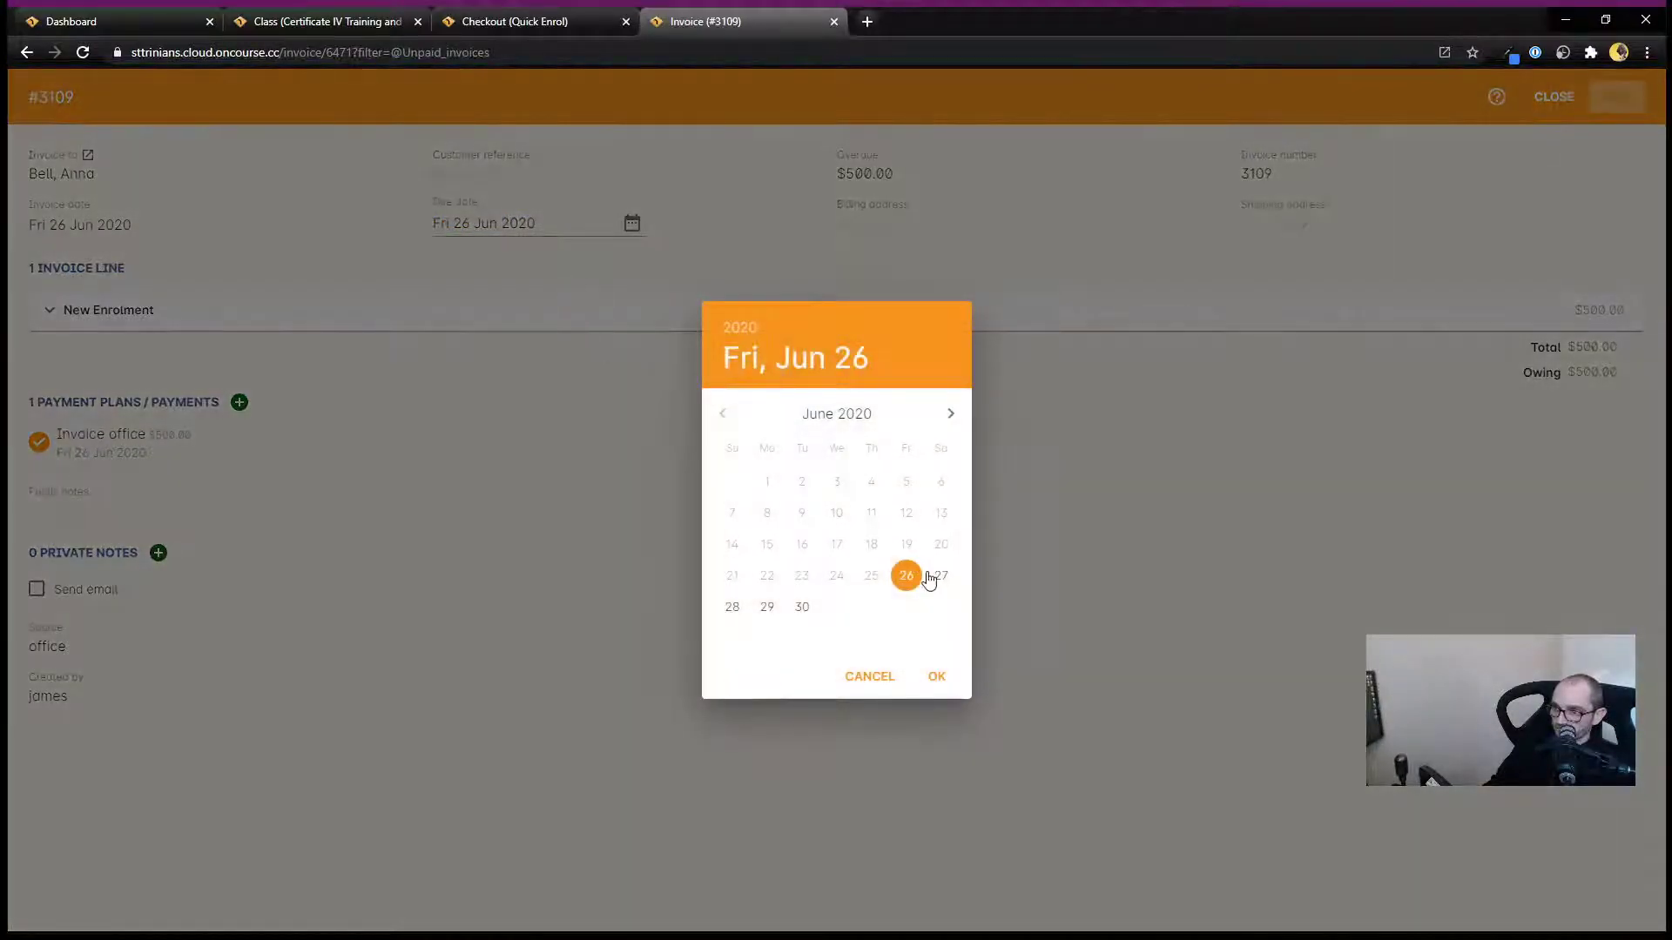
click(947, 416)
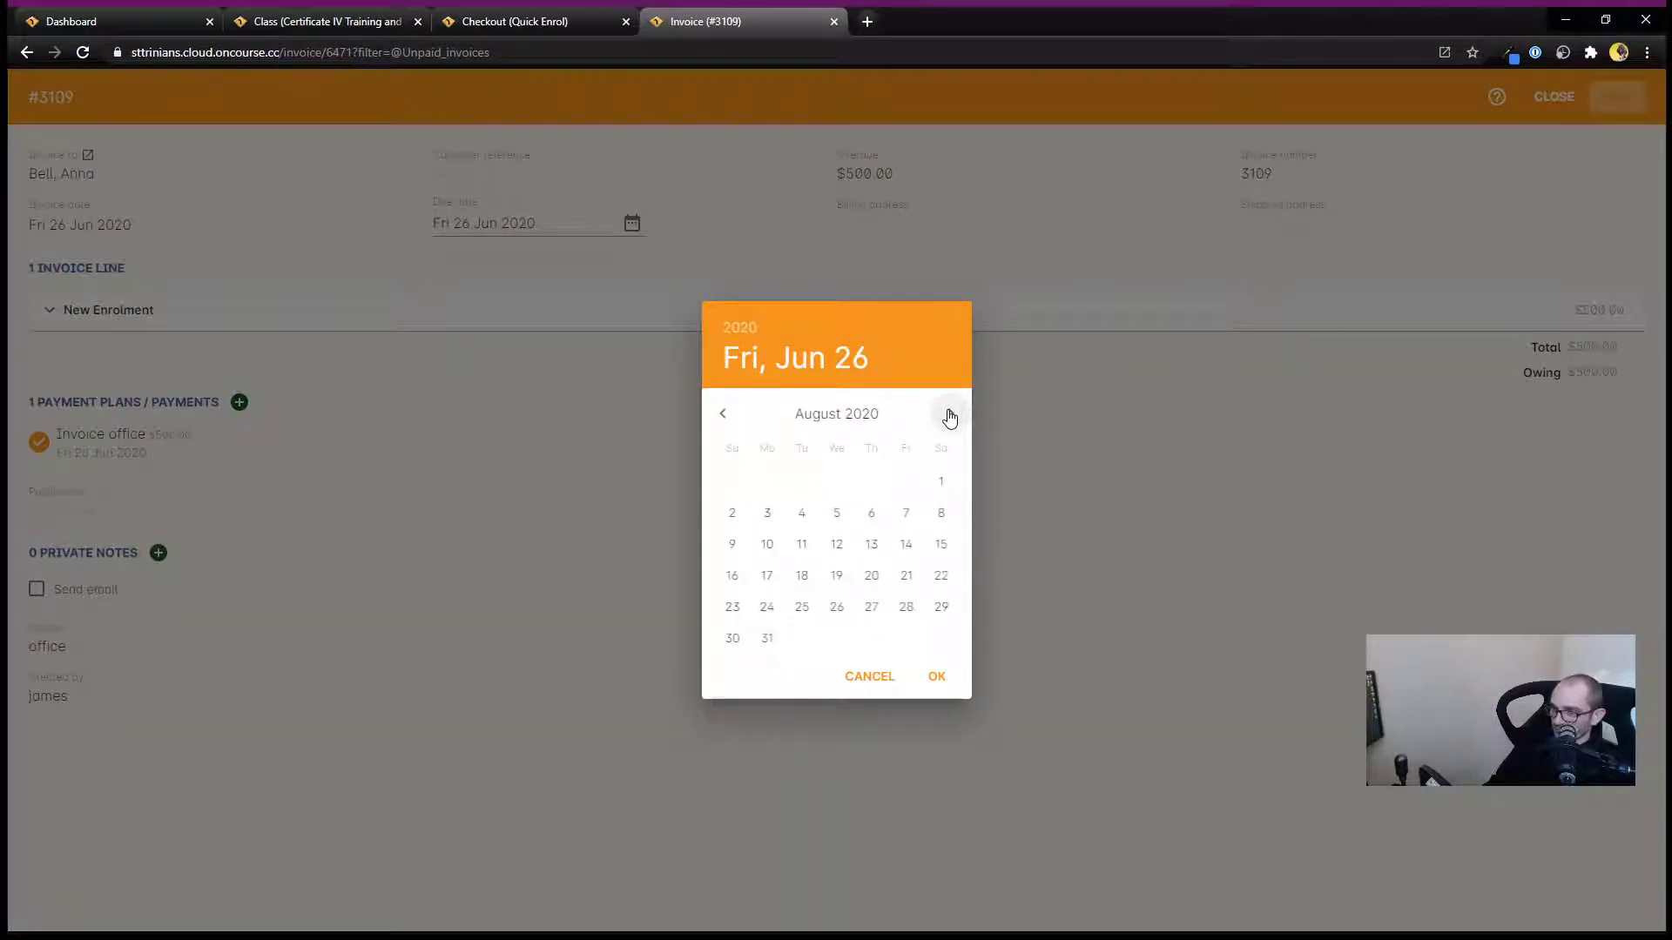
click(757, 648)
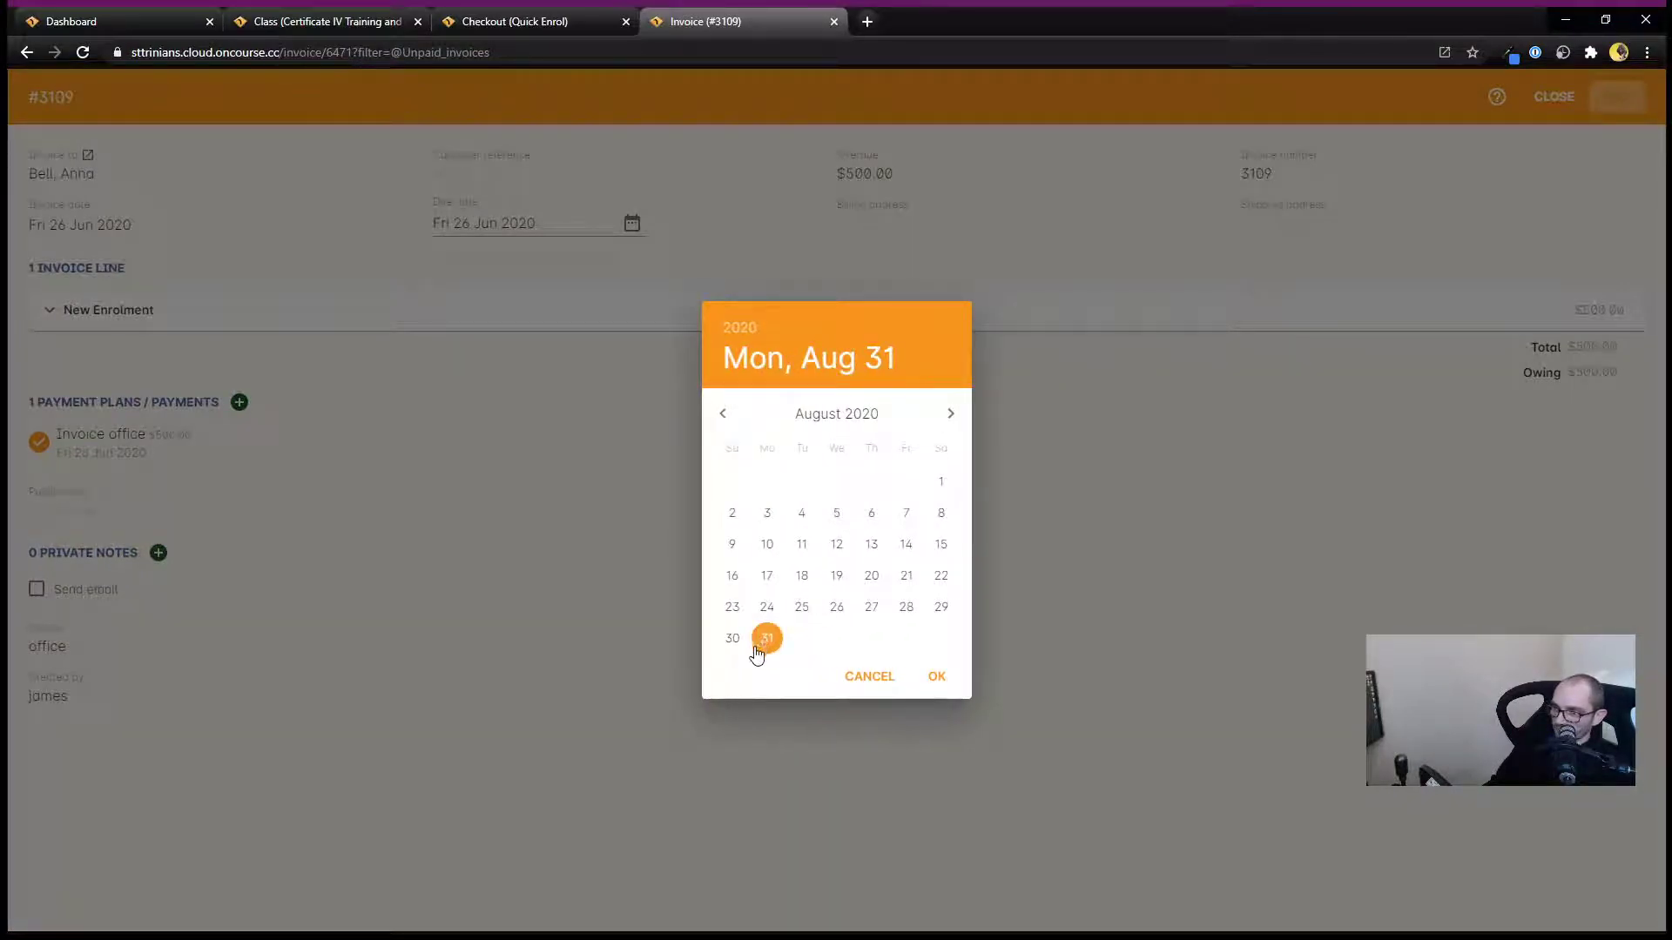
click(928, 680)
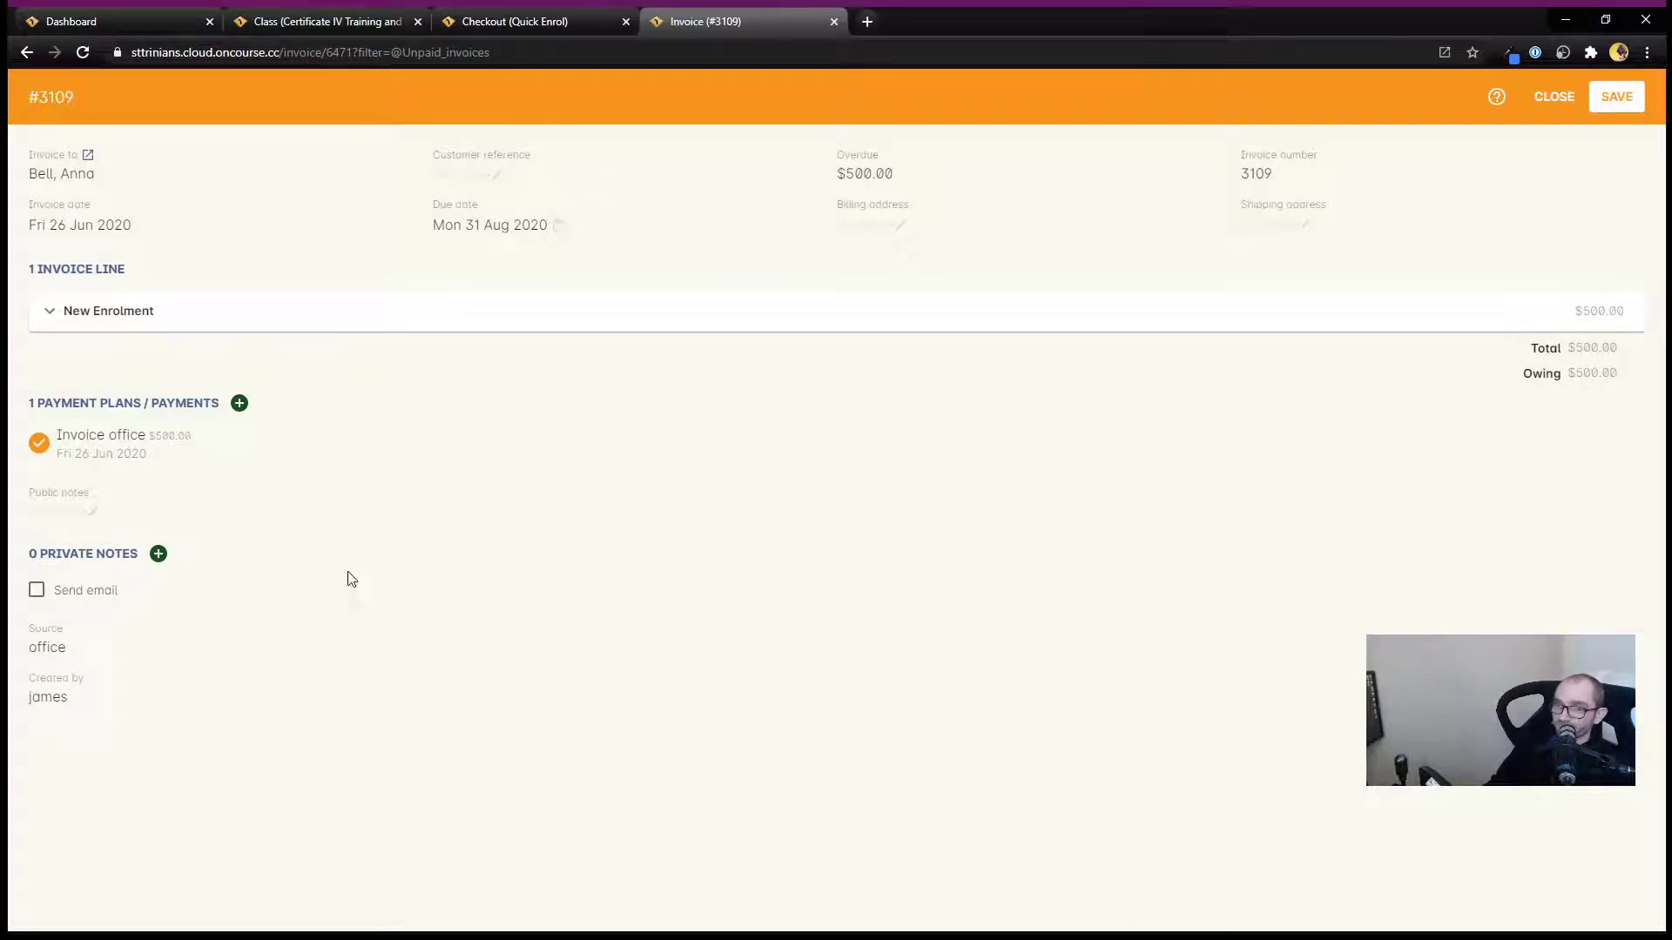
Add a payment due to the invoice's payment plans dated Wed 08 Jul 2020 with an amount of $150.
click(239, 404)
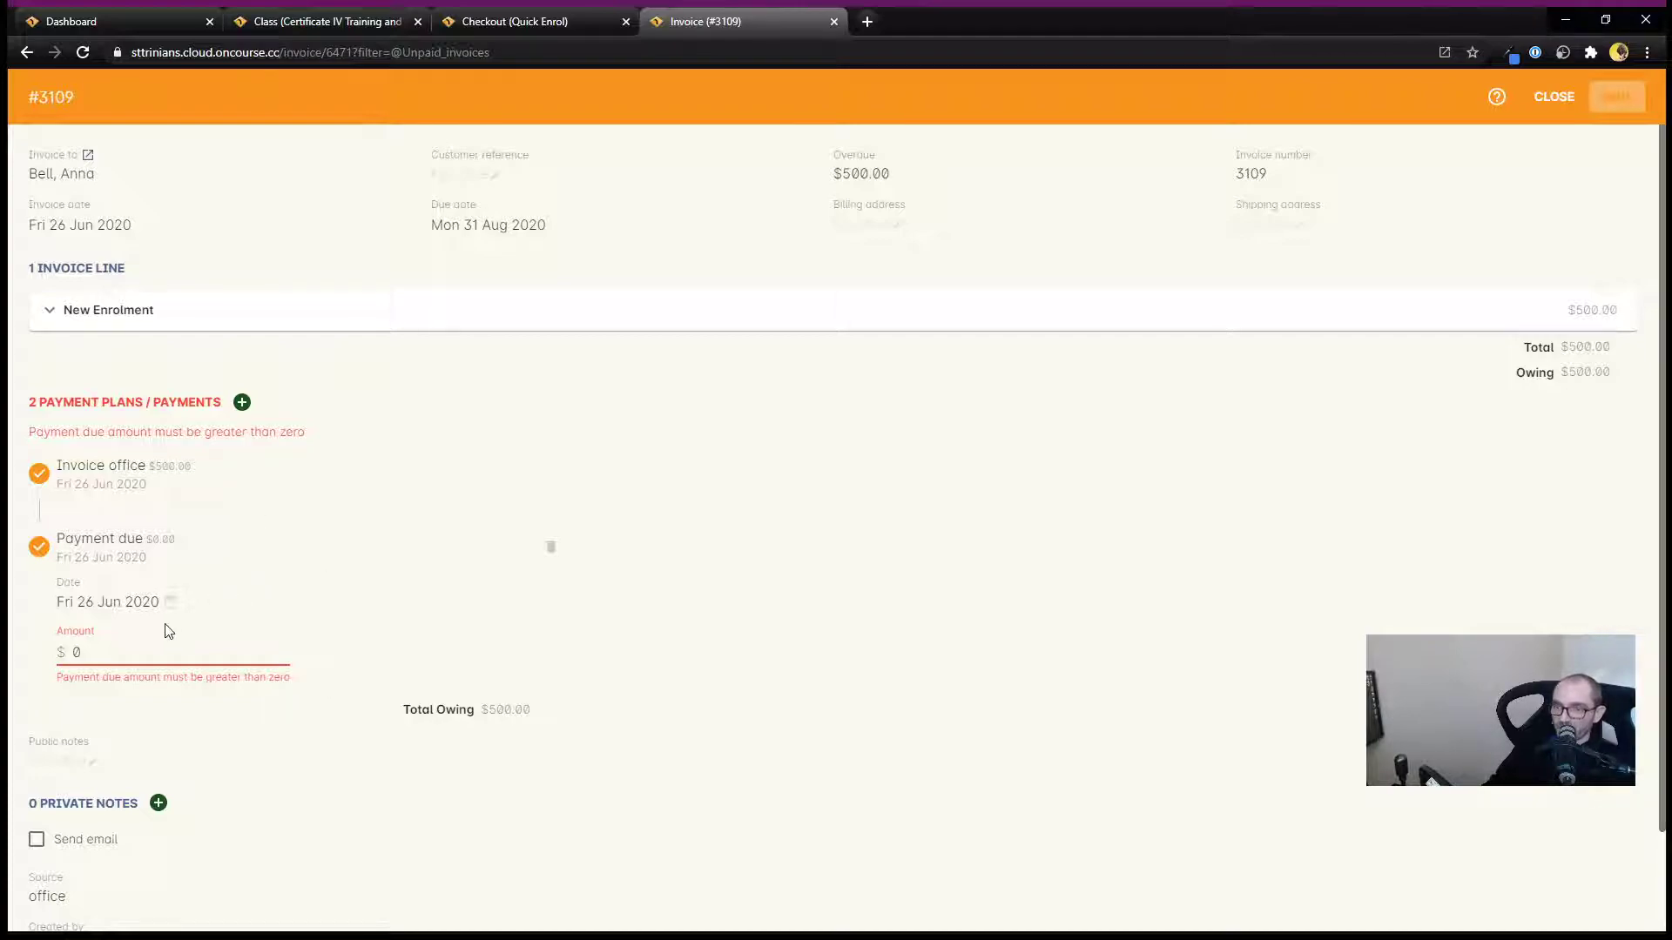
click(173, 601)
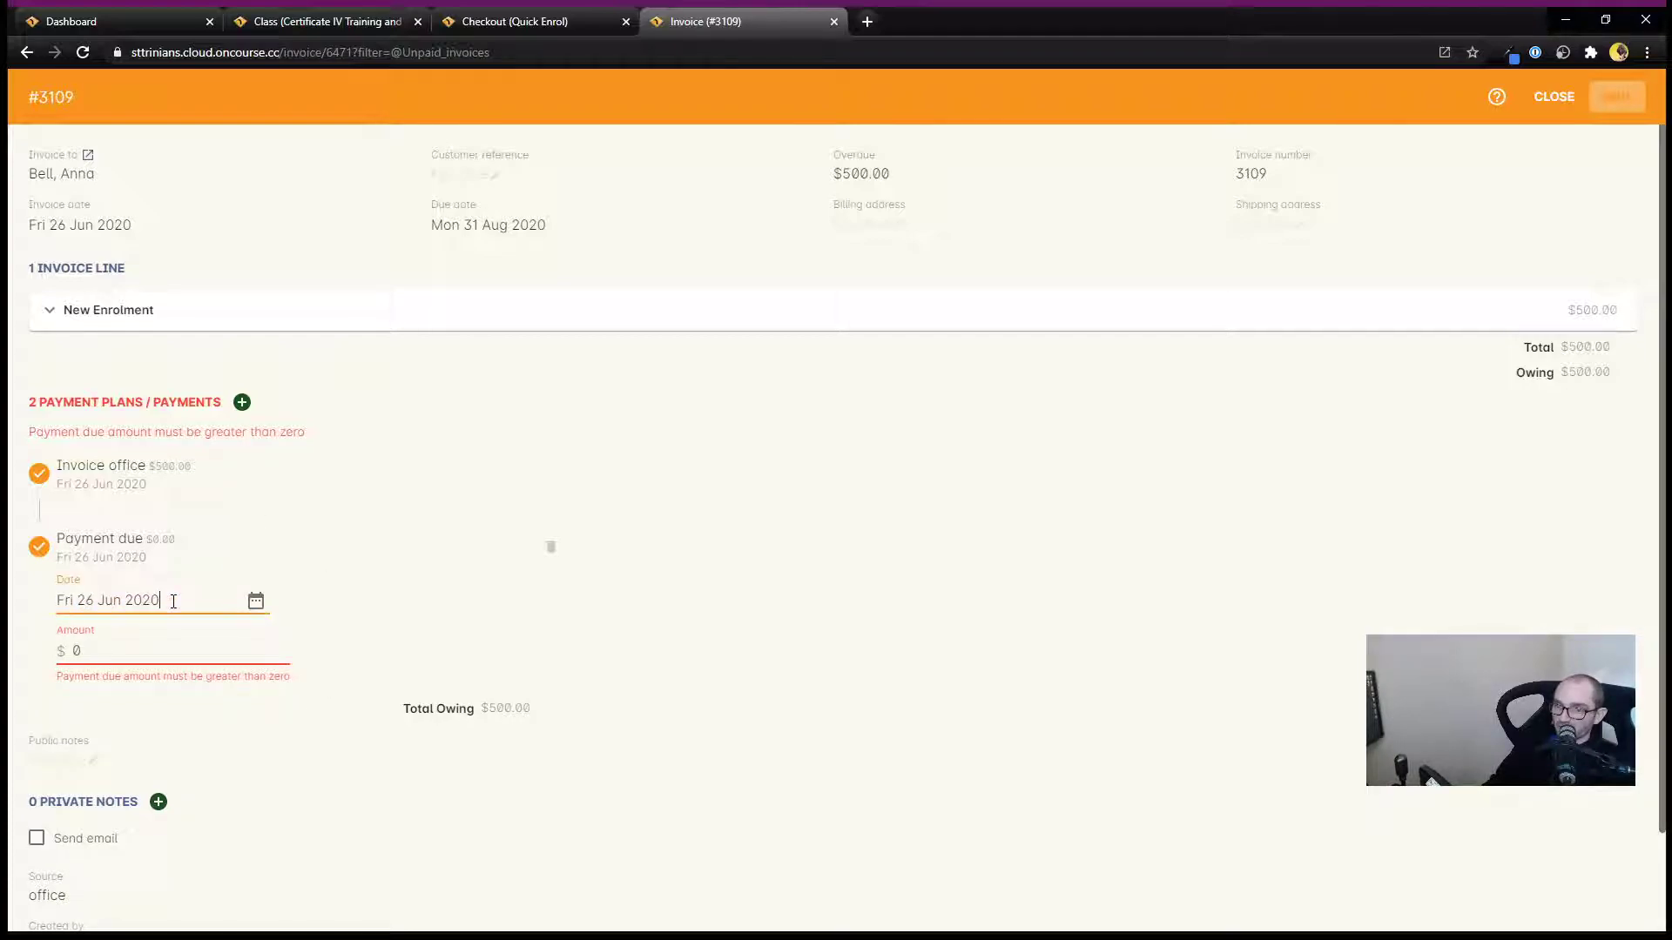
click(256, 602)
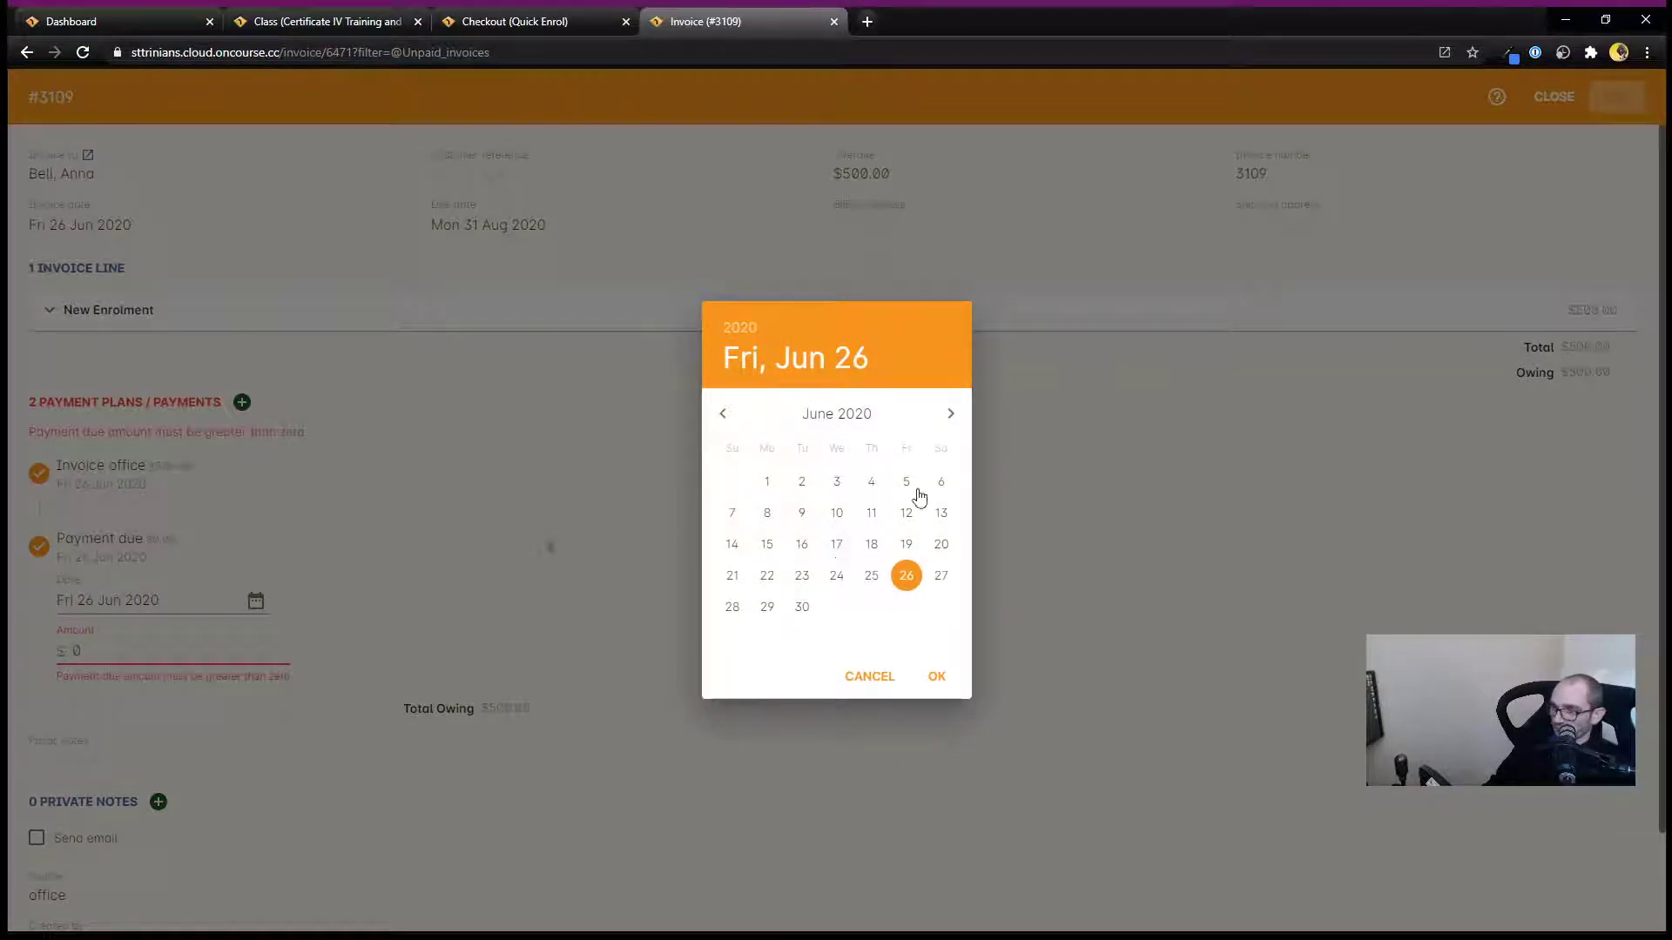
click(949, 415)
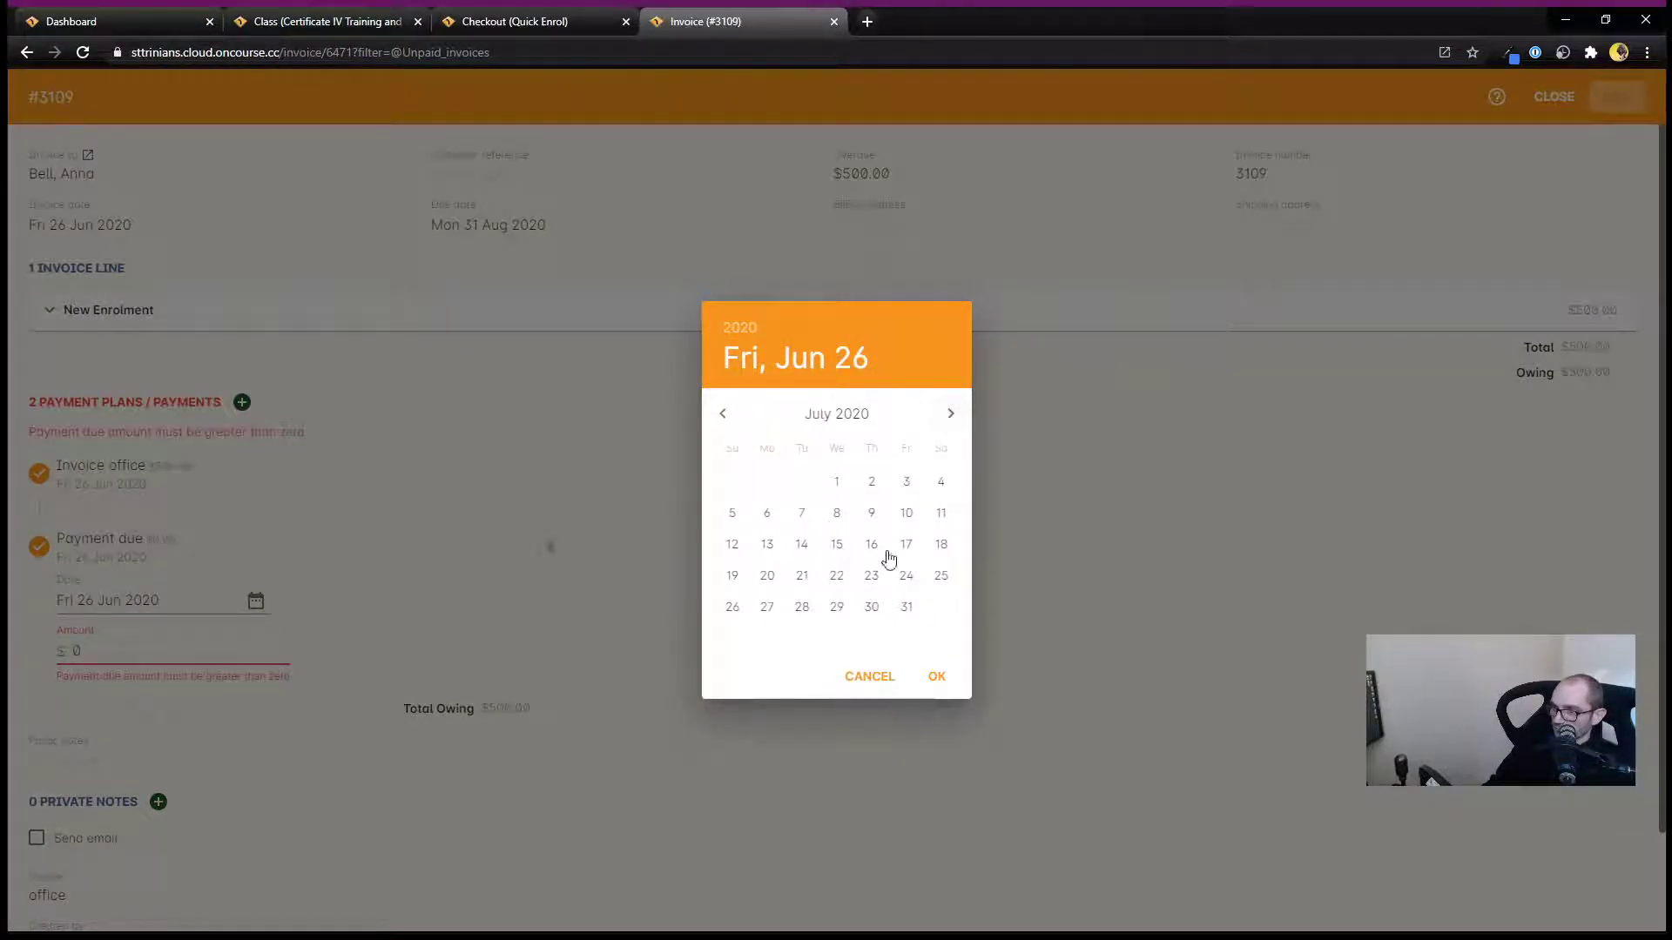
click(836, 513)
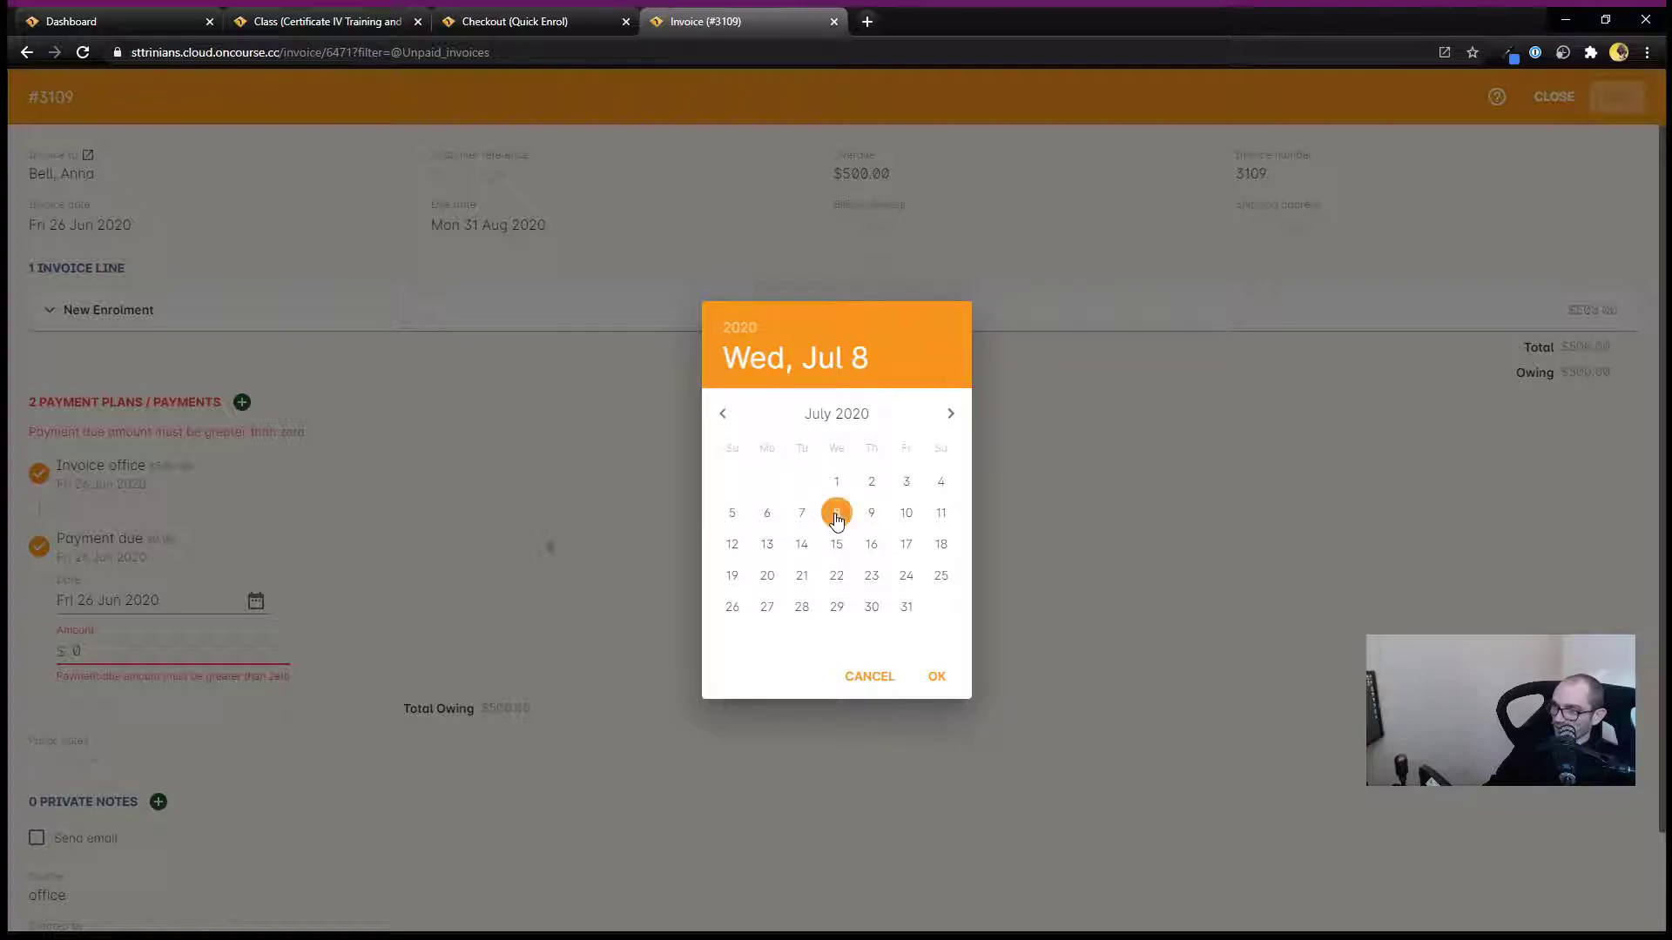
click(935, 677)
drag(91, 647, 66, 645)
text(150)
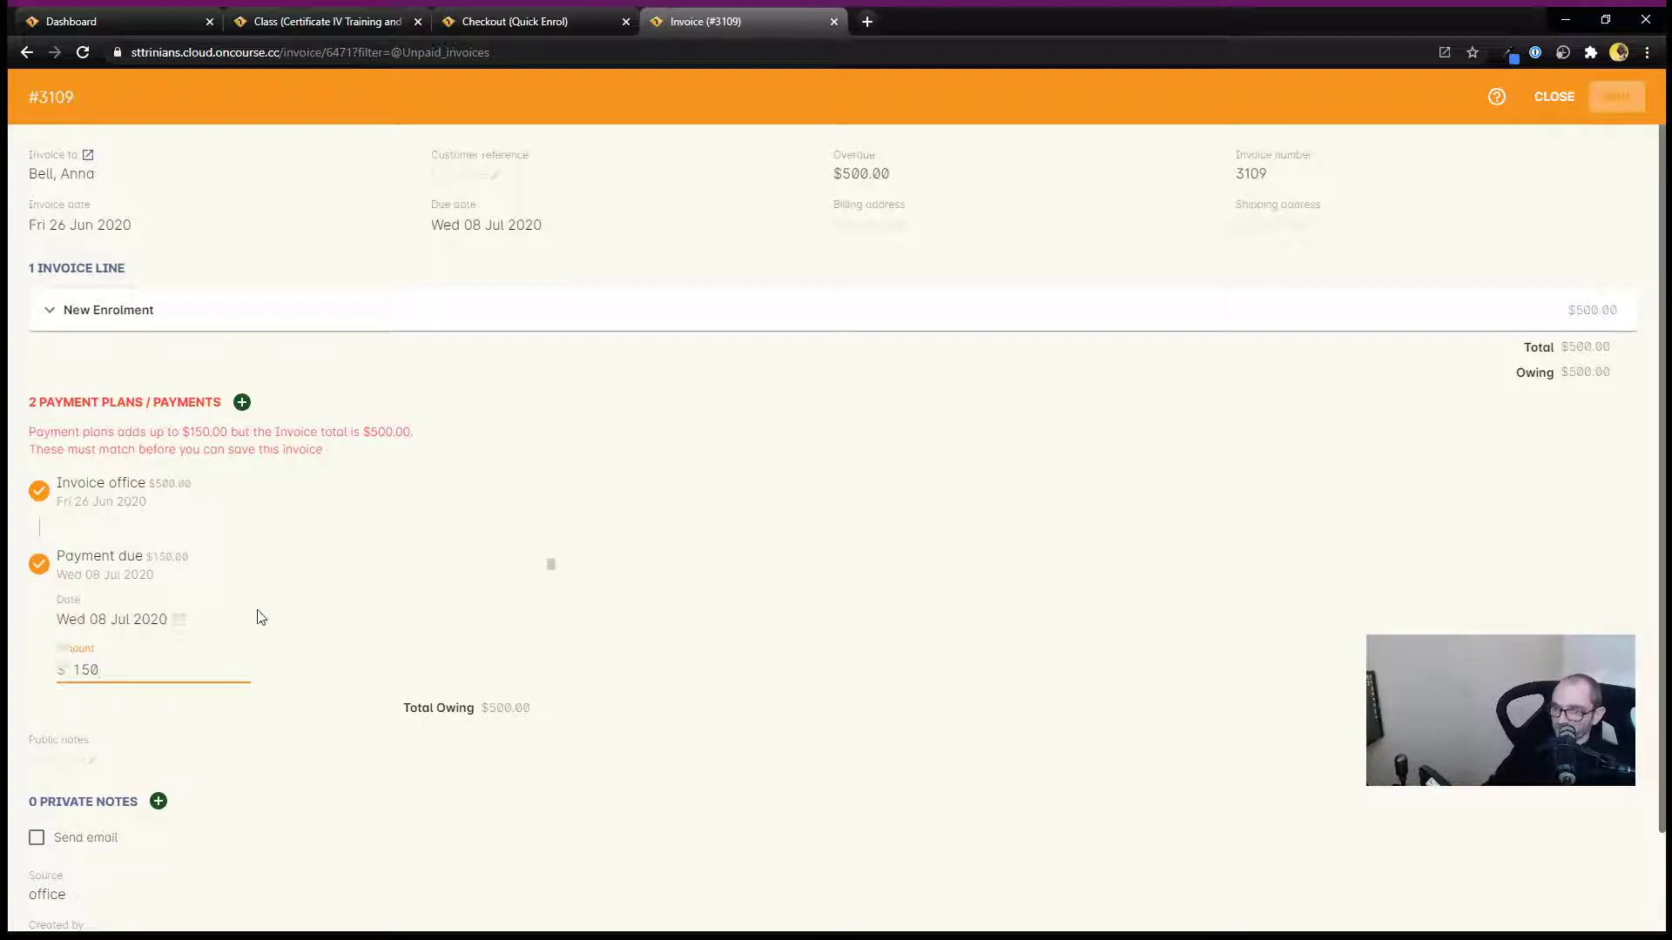
click(619, 659)
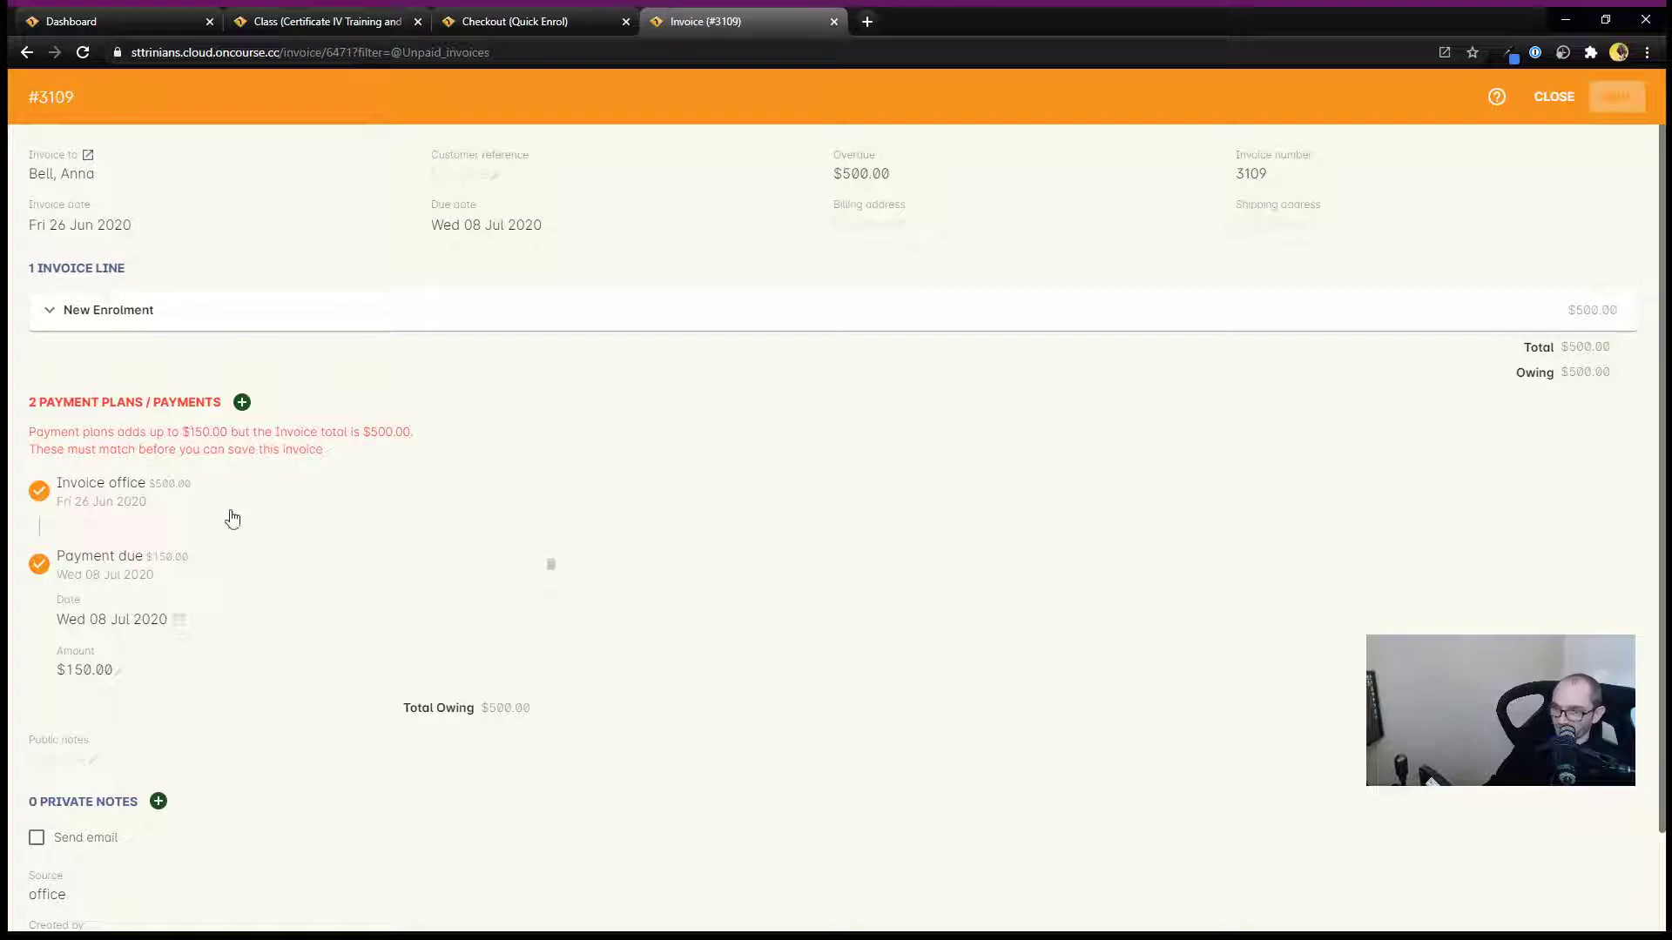
Add another payment due to the invoice's payment plans dated Wed 22 Jul 2020 with an amount of $150.
click(242, 401)
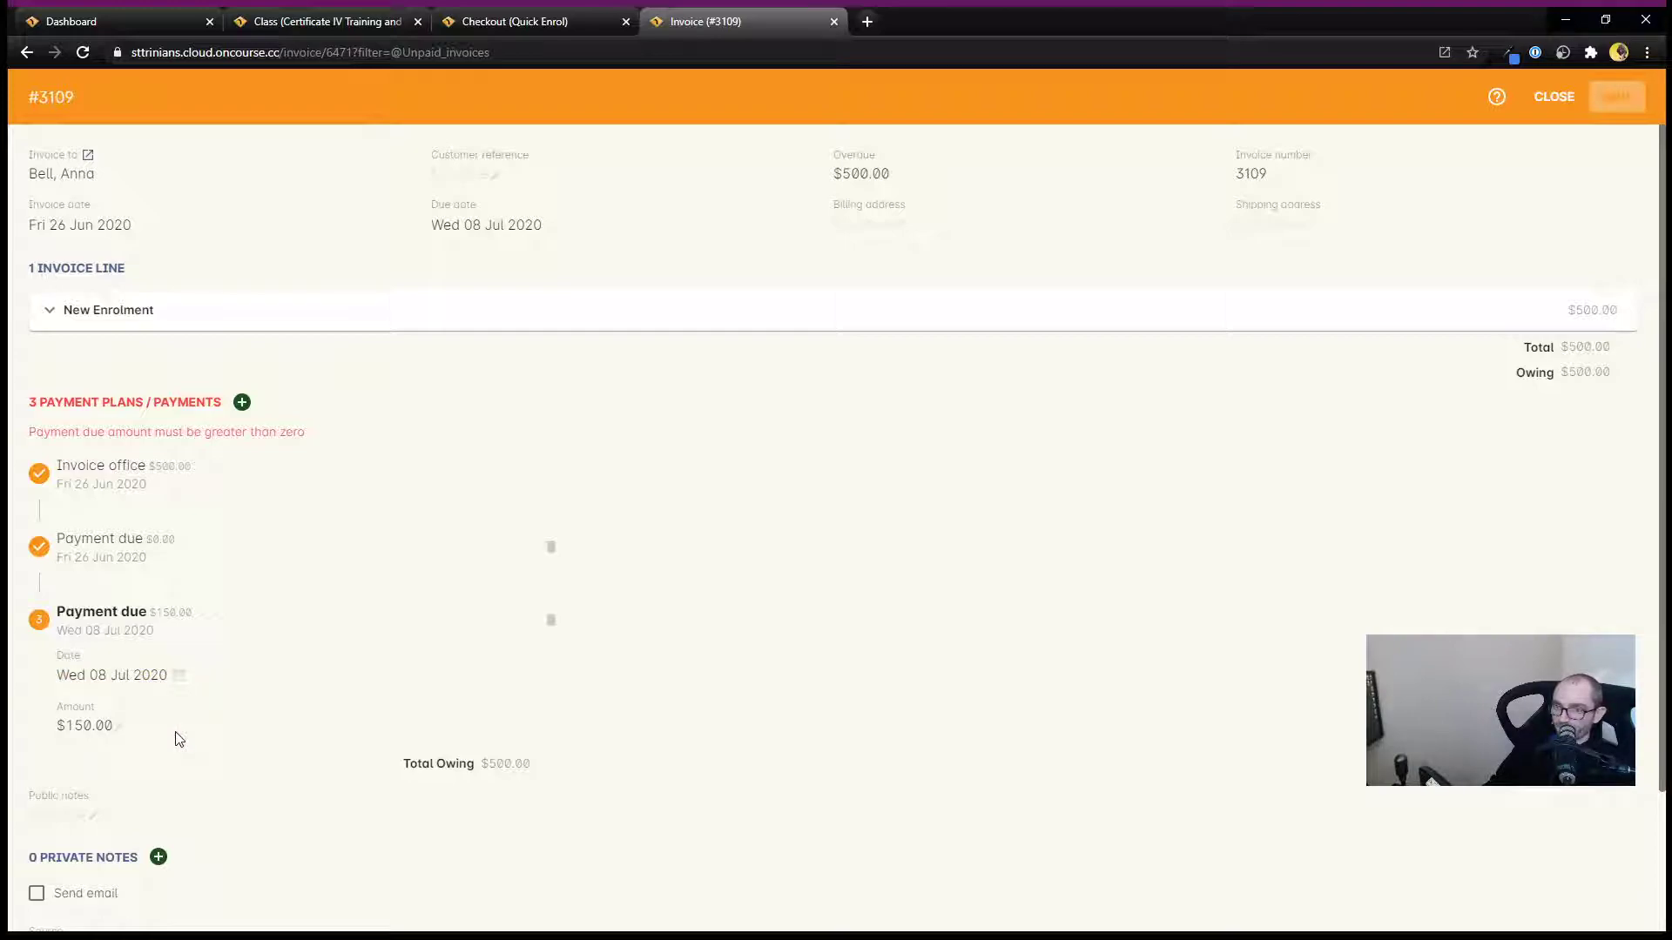
click(183, 562)
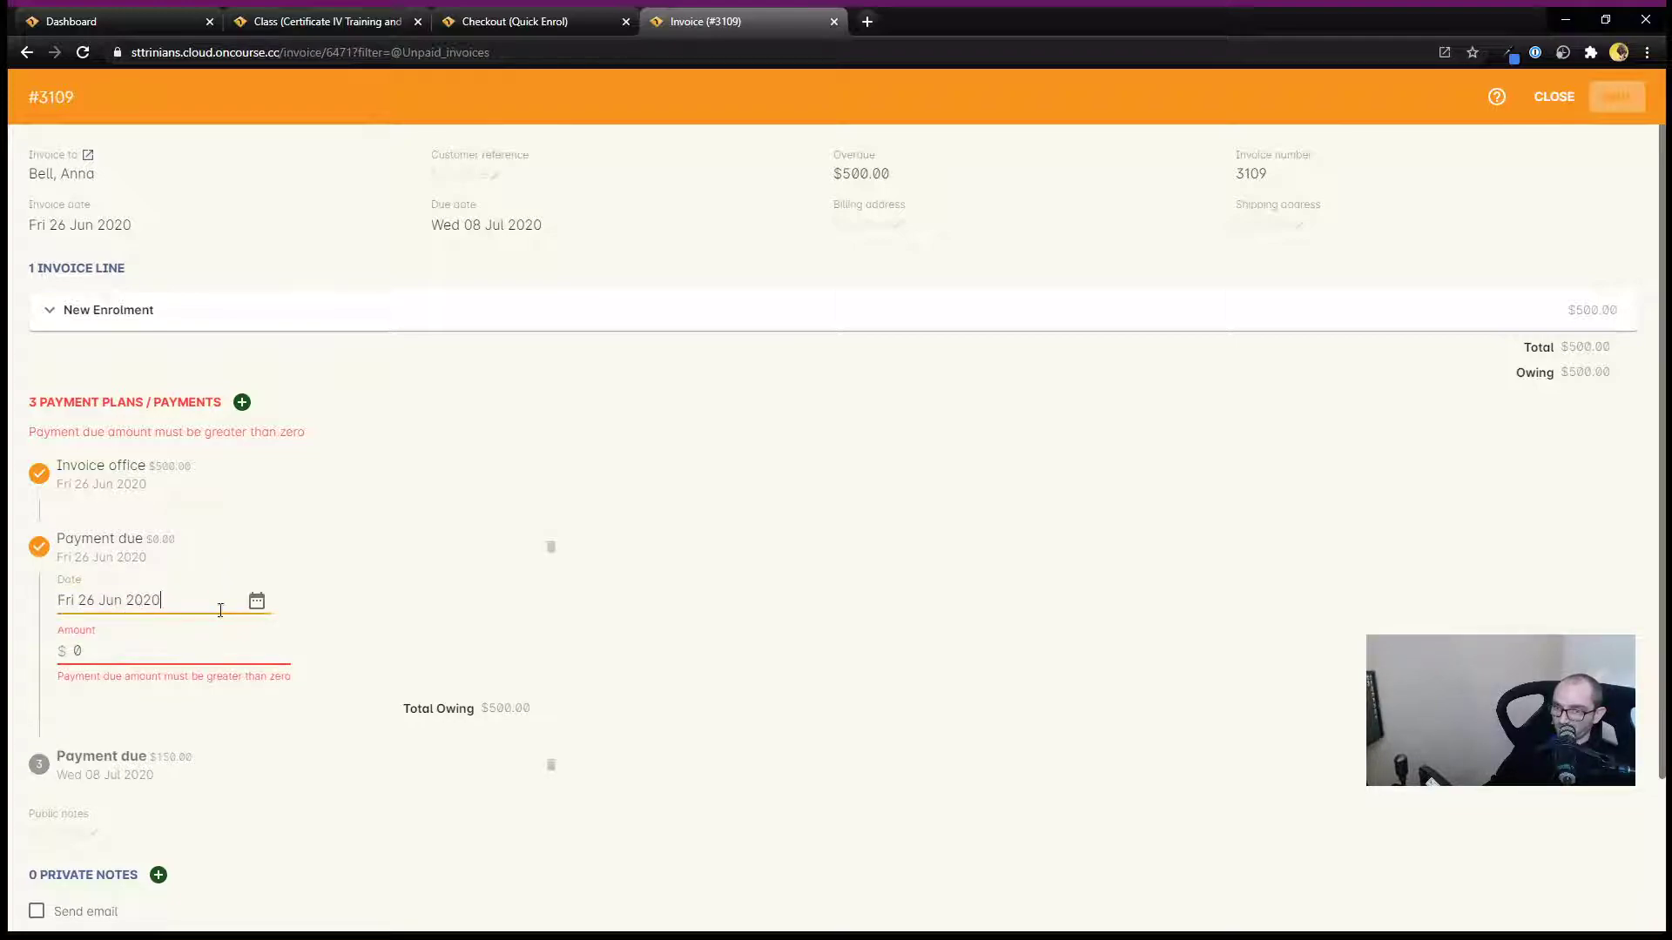
click(256, 600)
click(949, 415)
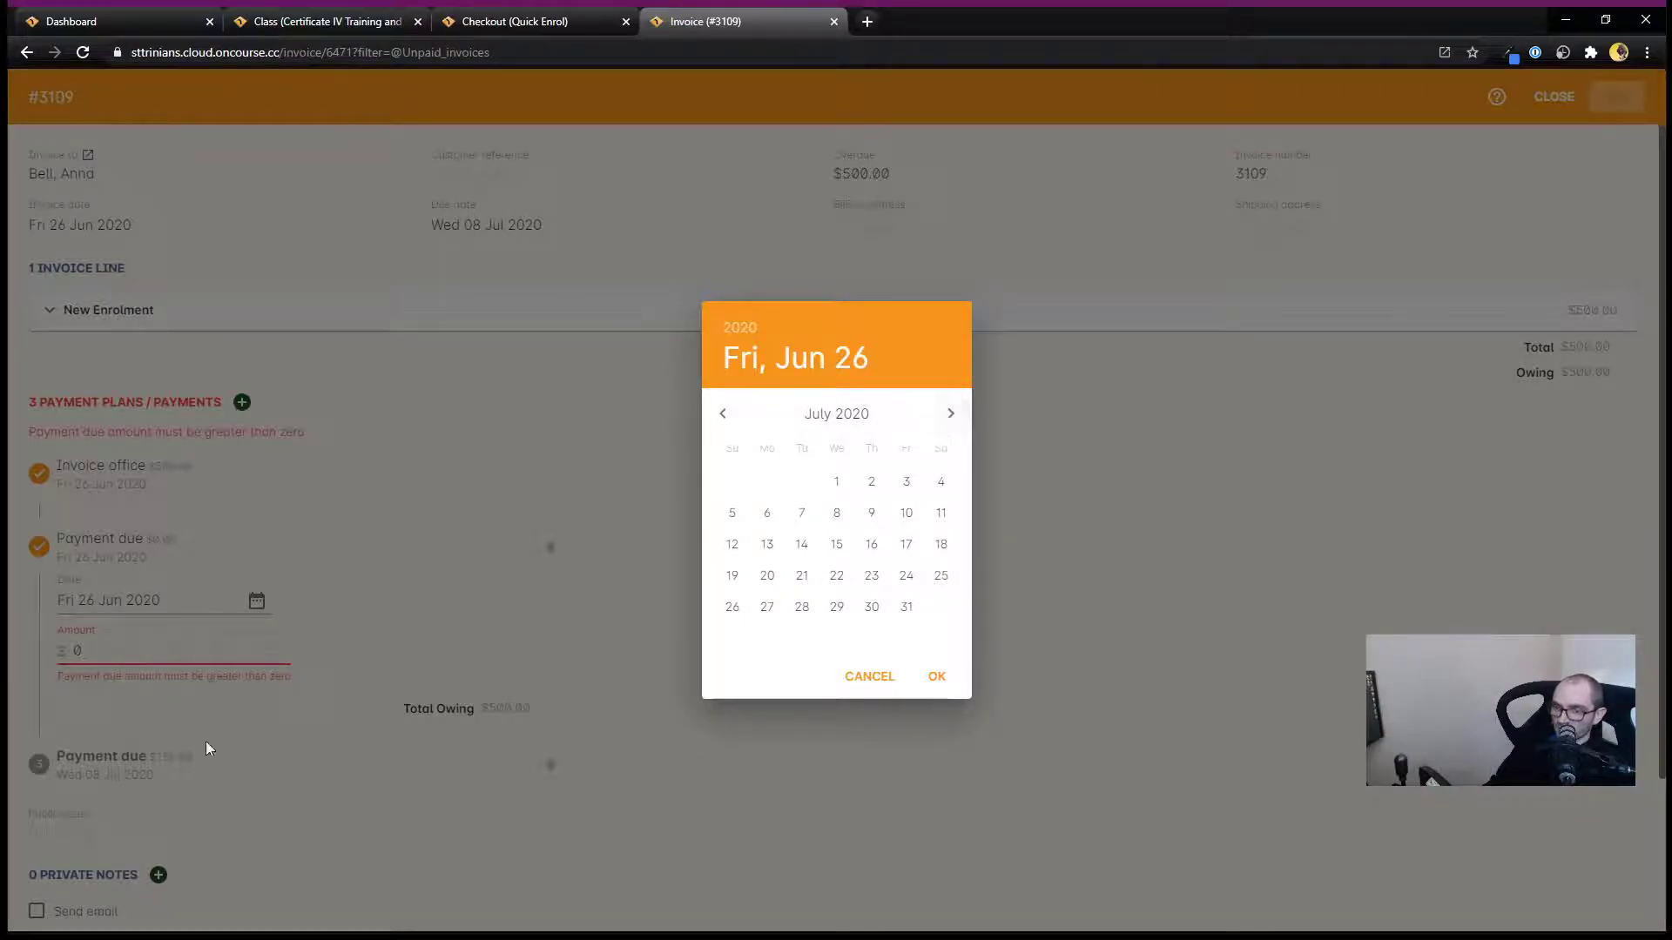
click(836, 576)
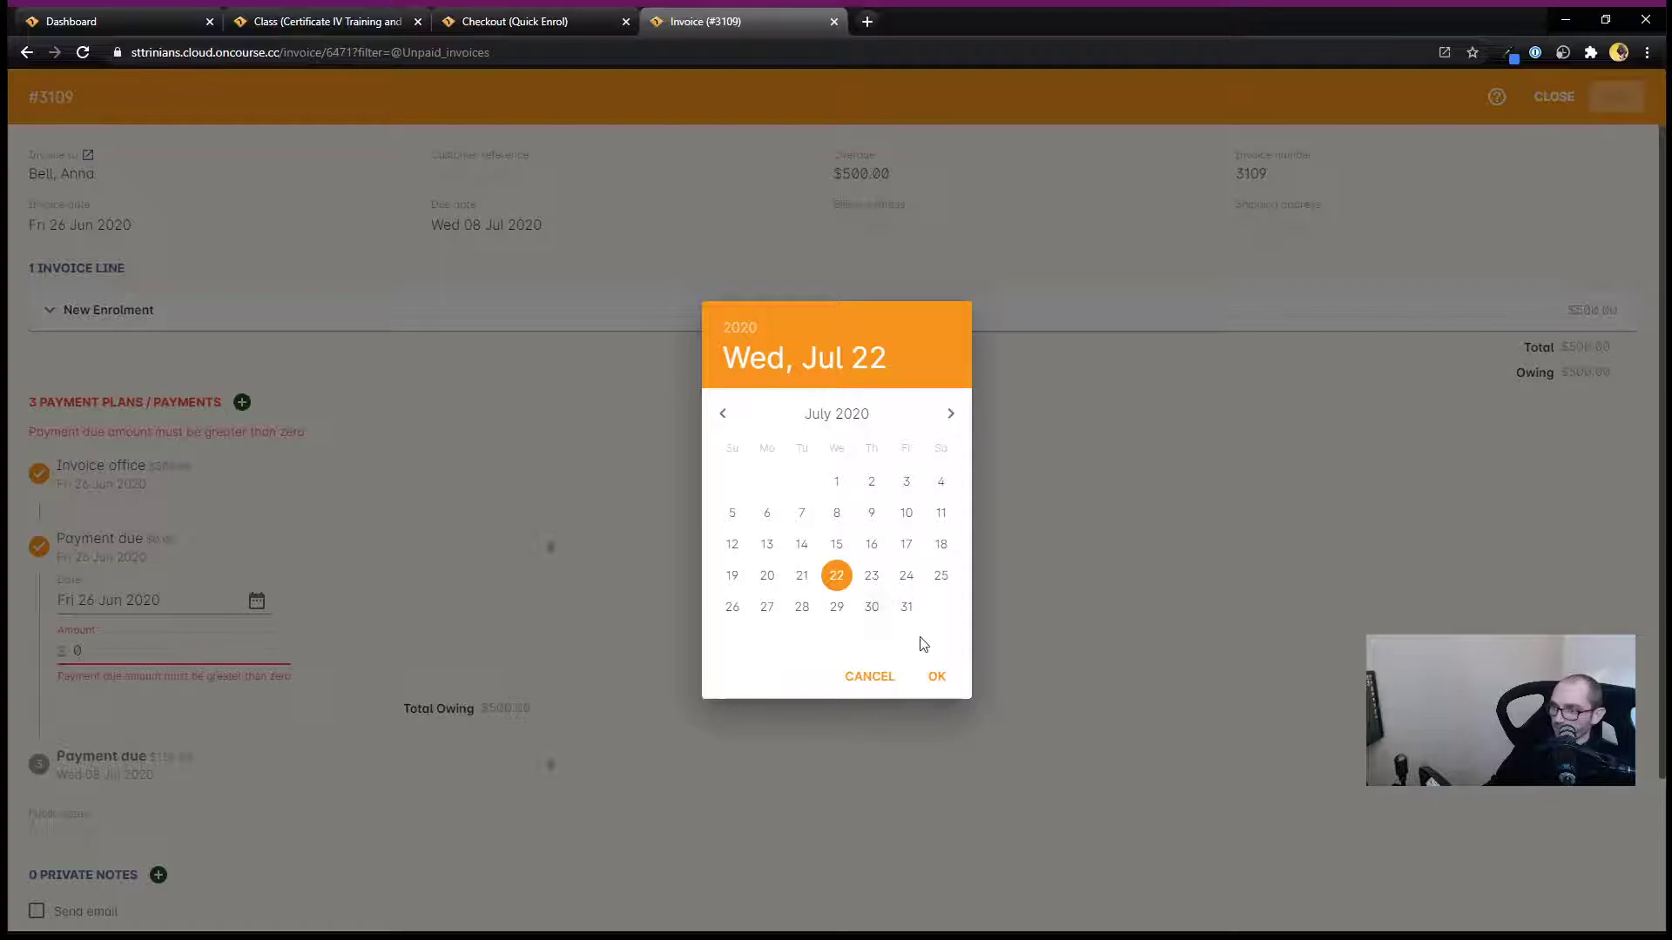
click(936, 677)
drag(101, 655, 49, 653)
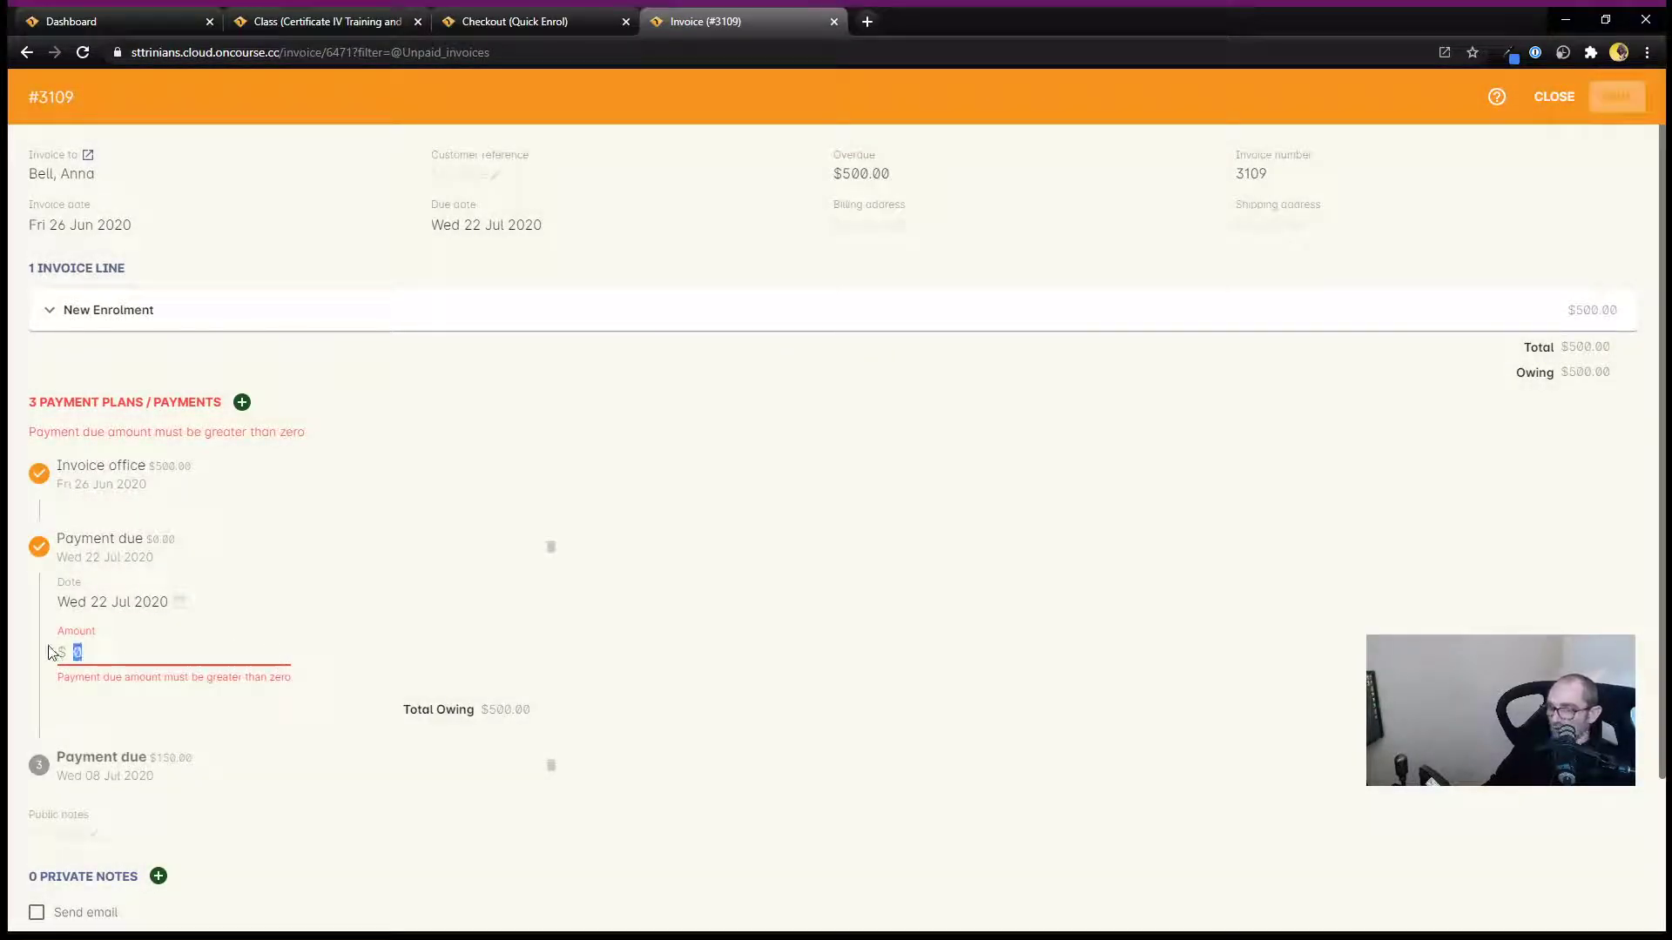
text(150)
click(606, 659)
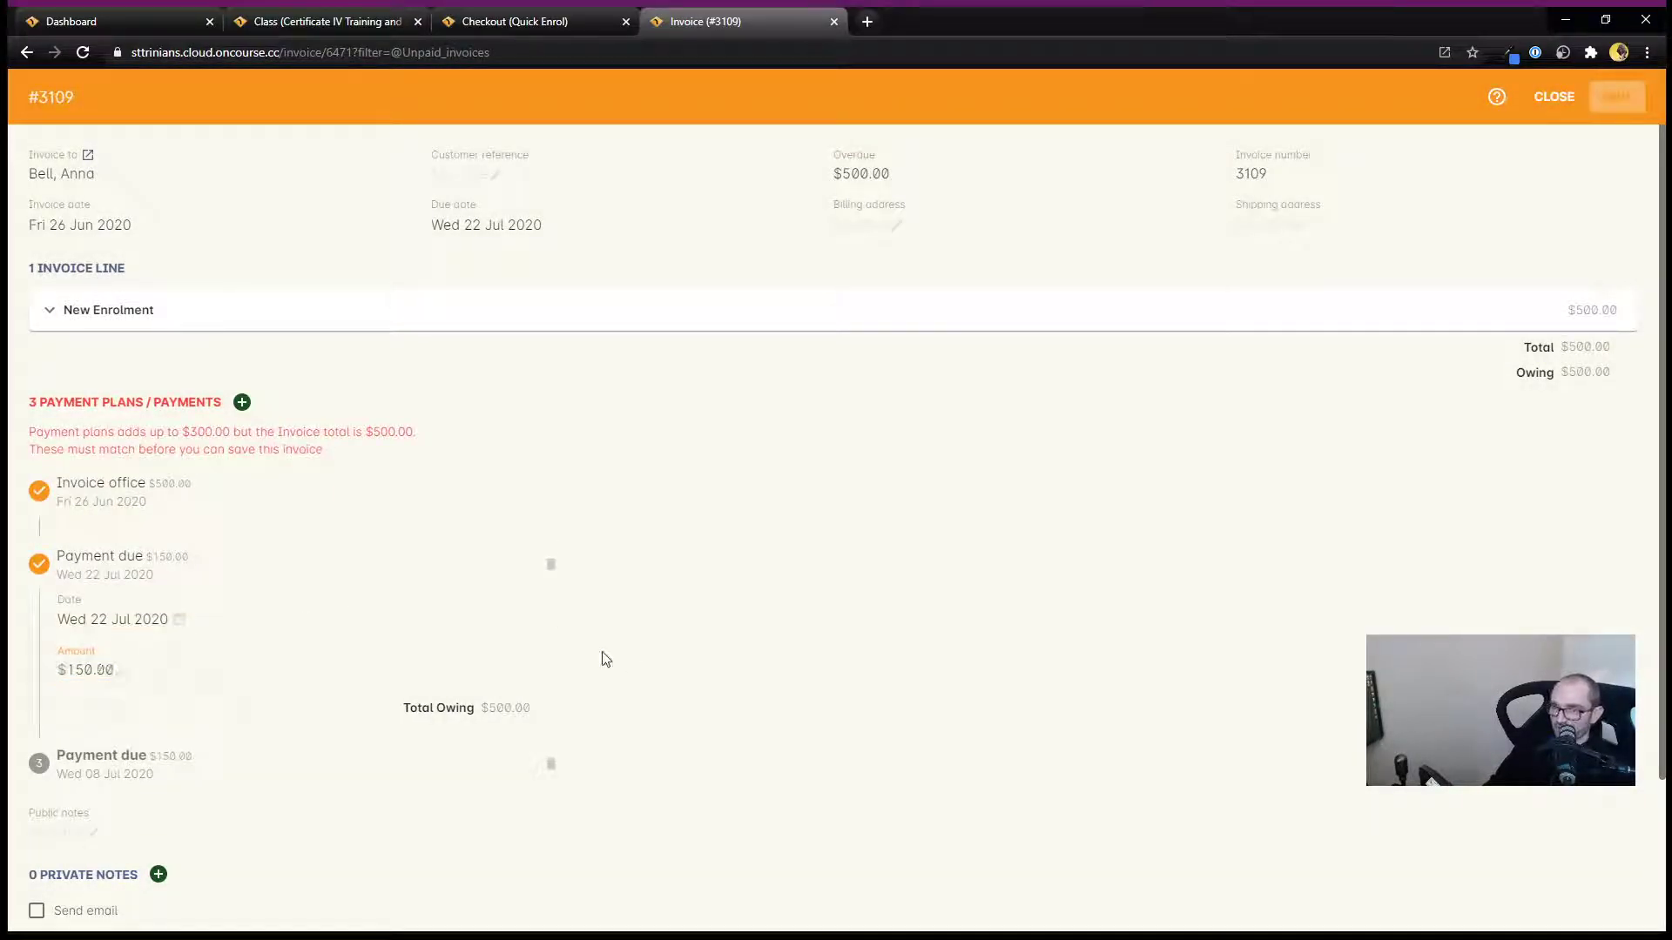
Add a further payment due with an amount of $200 dated Mon 31 Aug 2020.
click(242, 403)
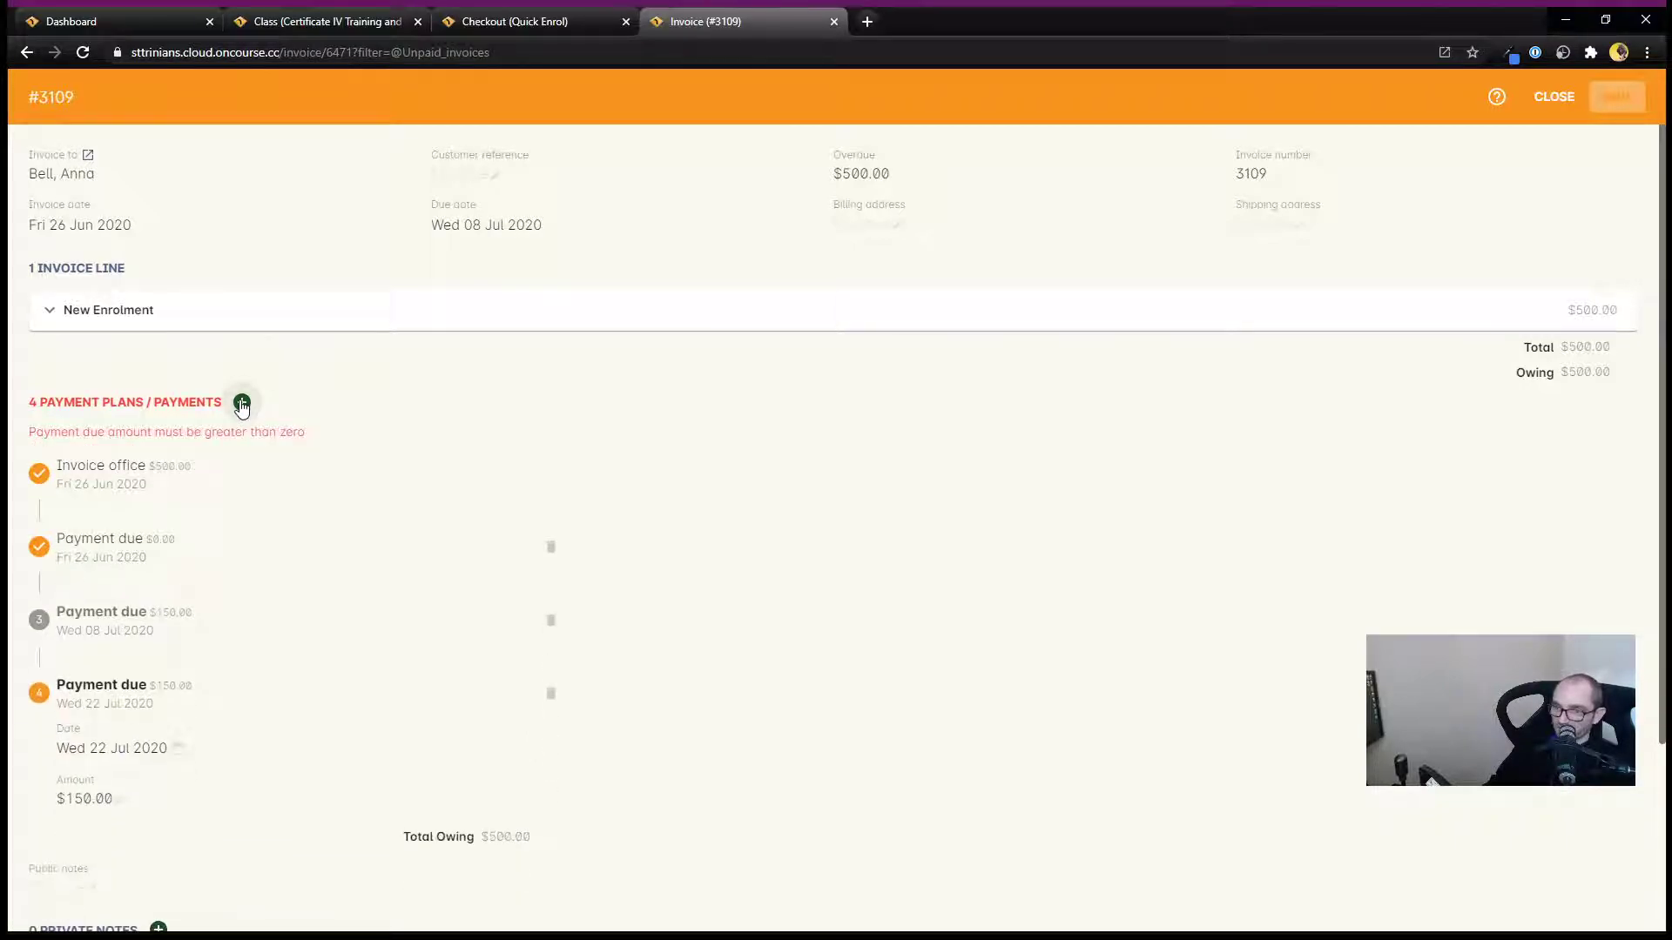
click(176, 558)
click(62, 651)
text(200)
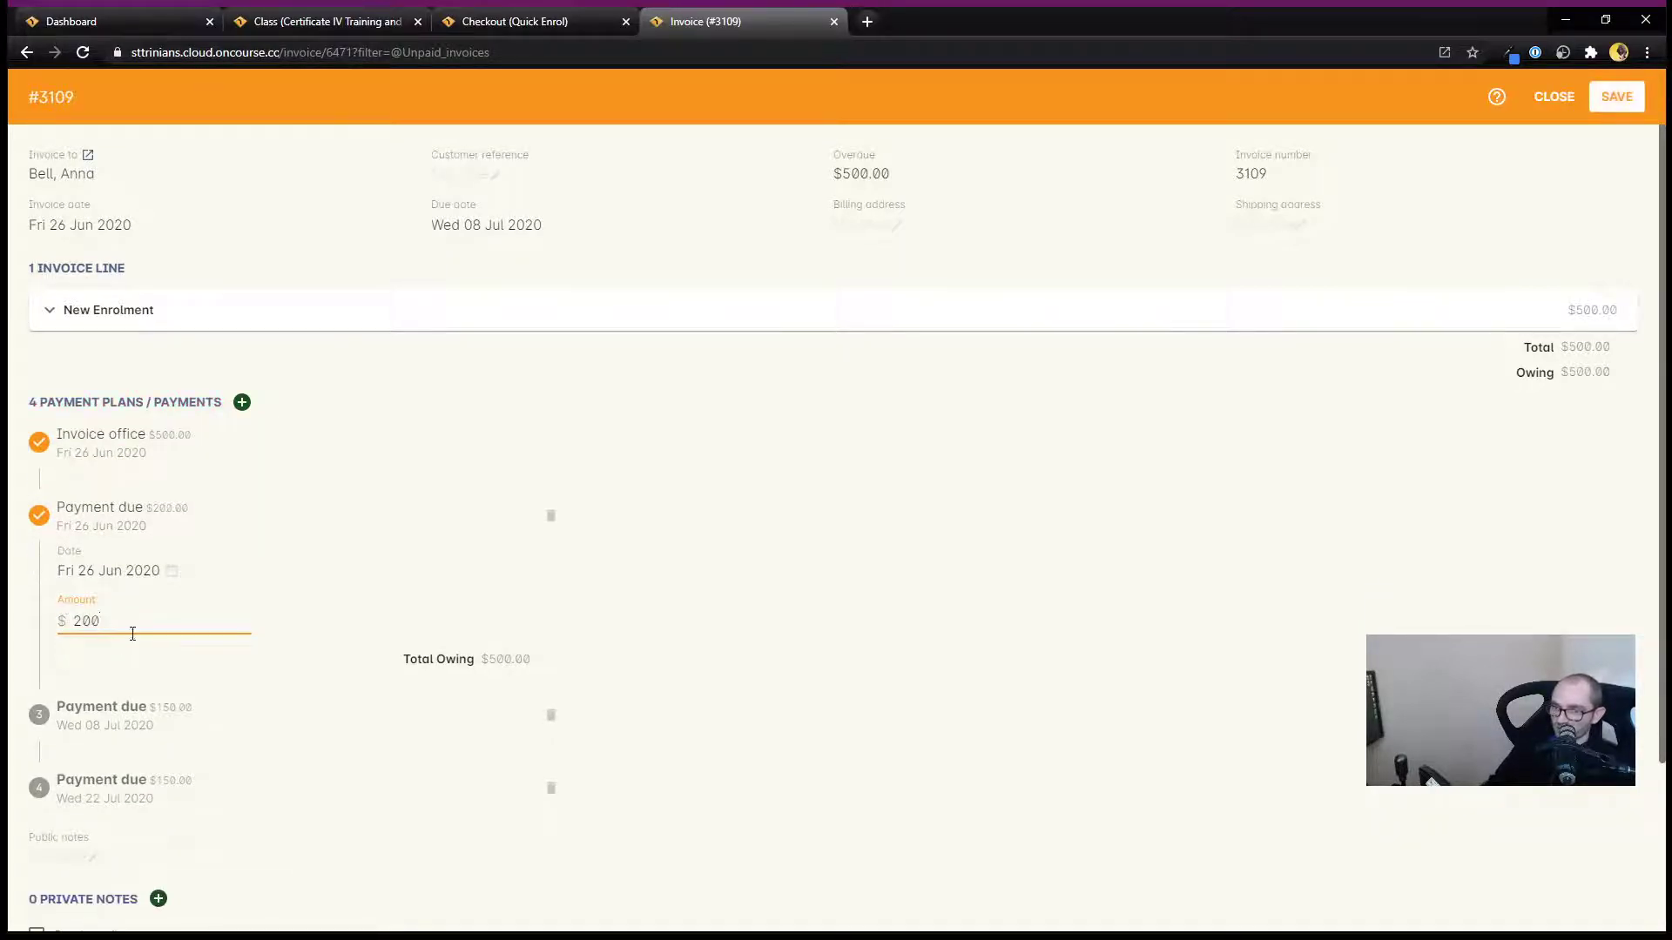
click(204, 569)
click(257, 570)
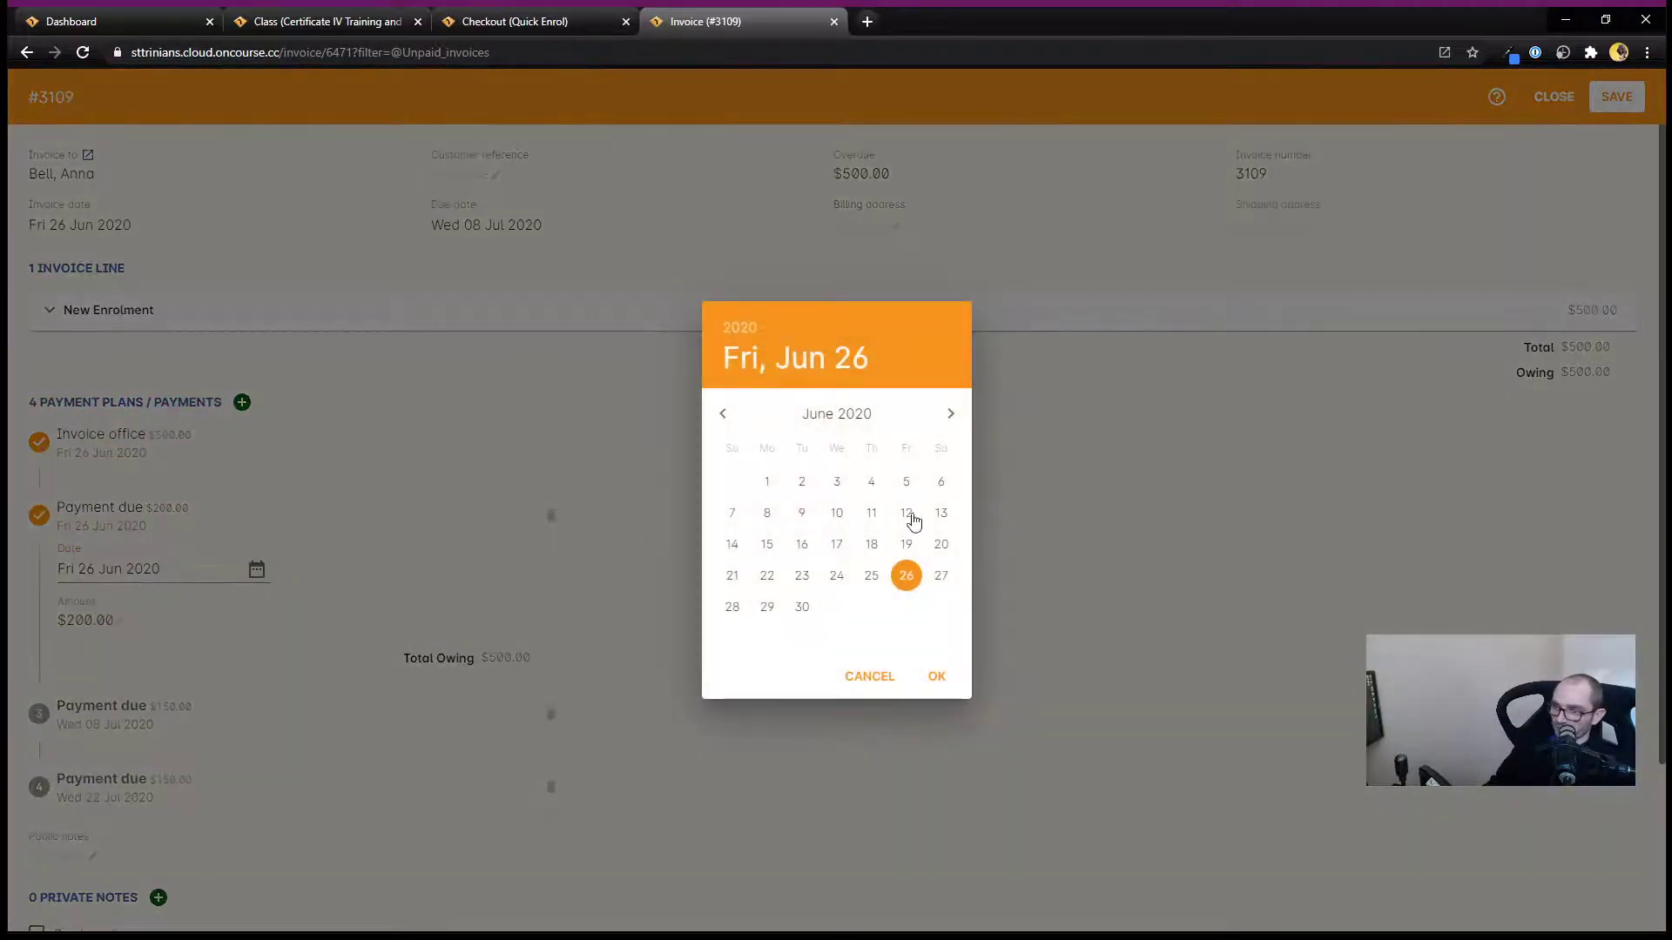
click(949, 414)
click(949, 414)
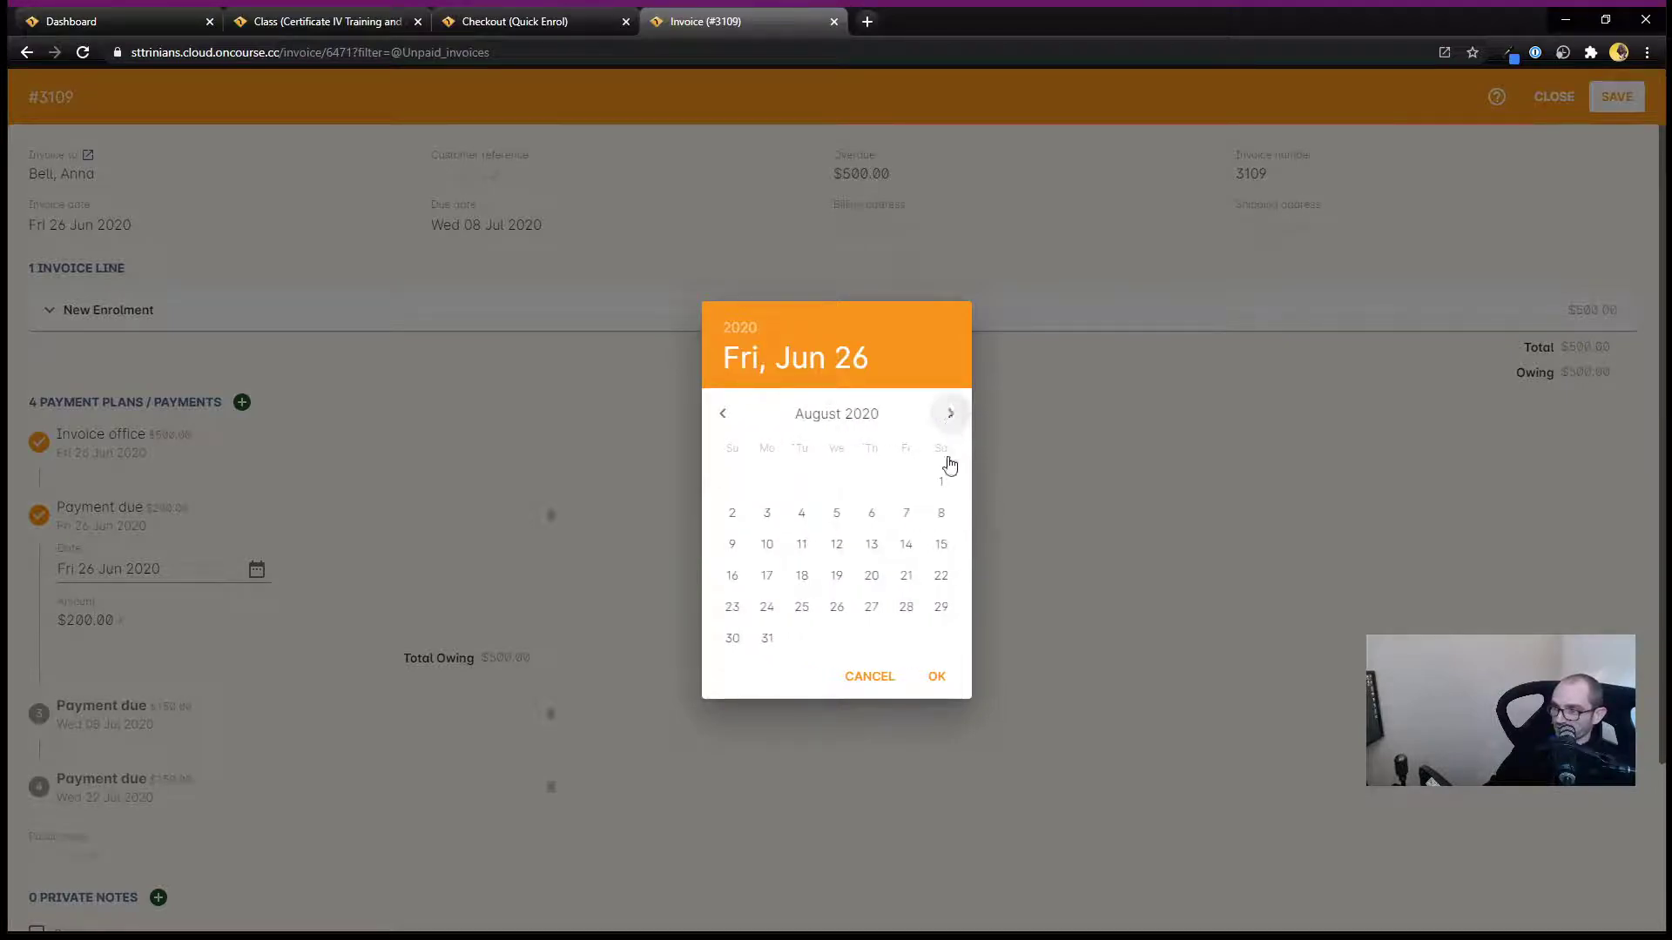
click(767, 640)
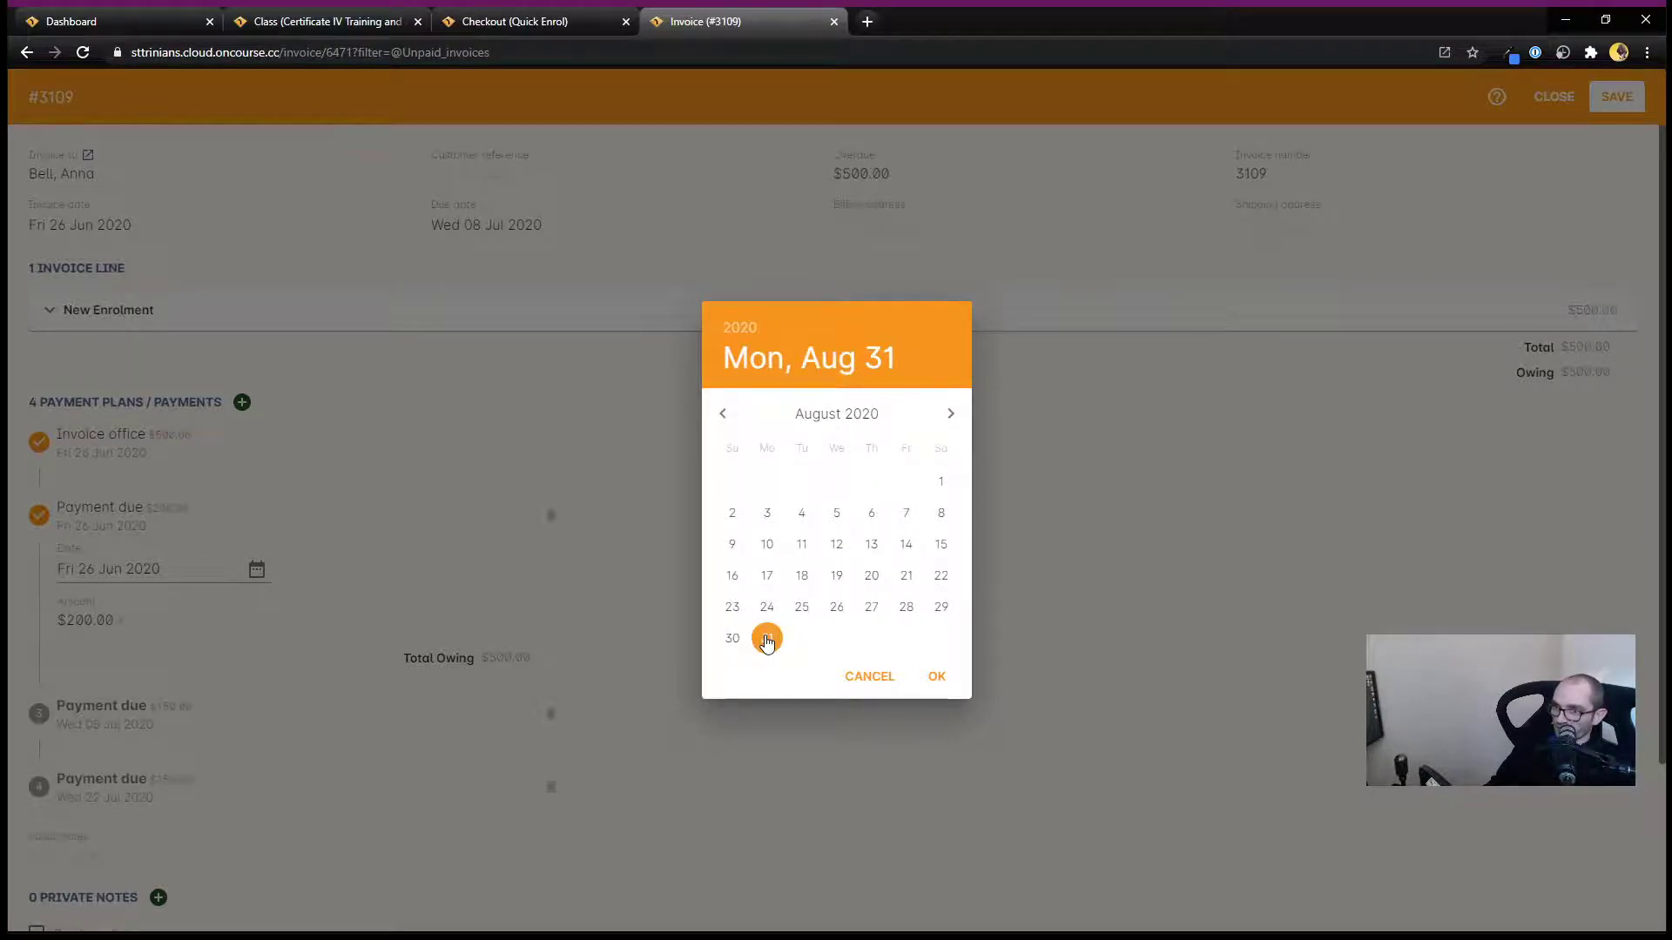
click(937, 676)
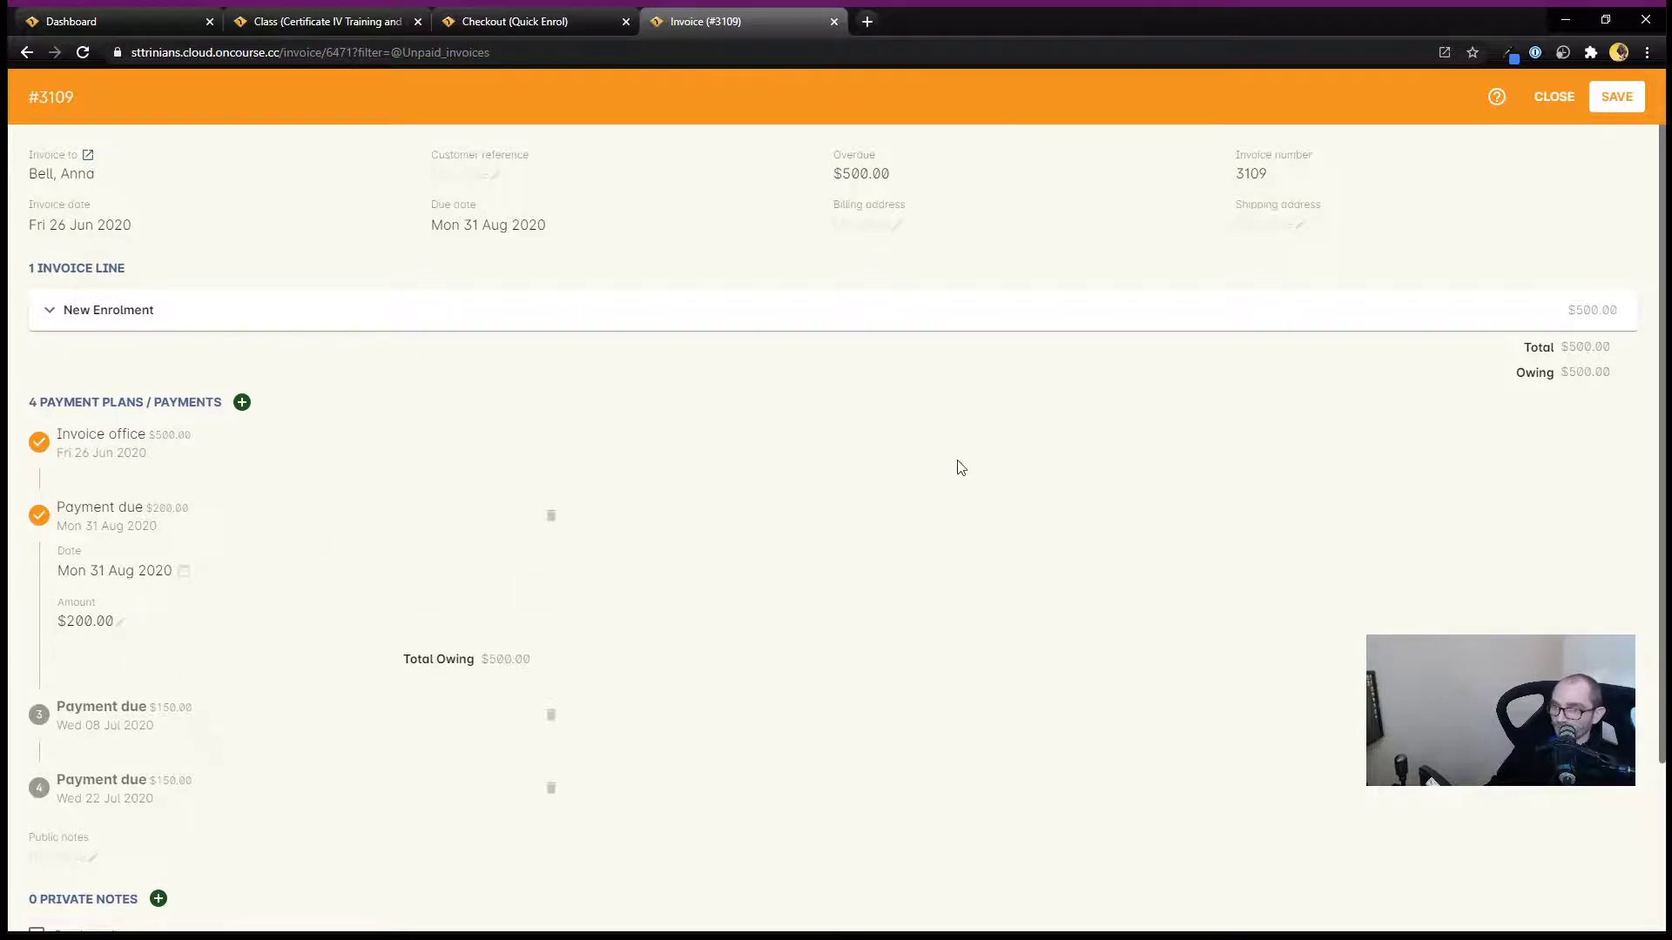
Review the invoice's payment plan instalments one by one, then save the invoice.
click(93, 573)
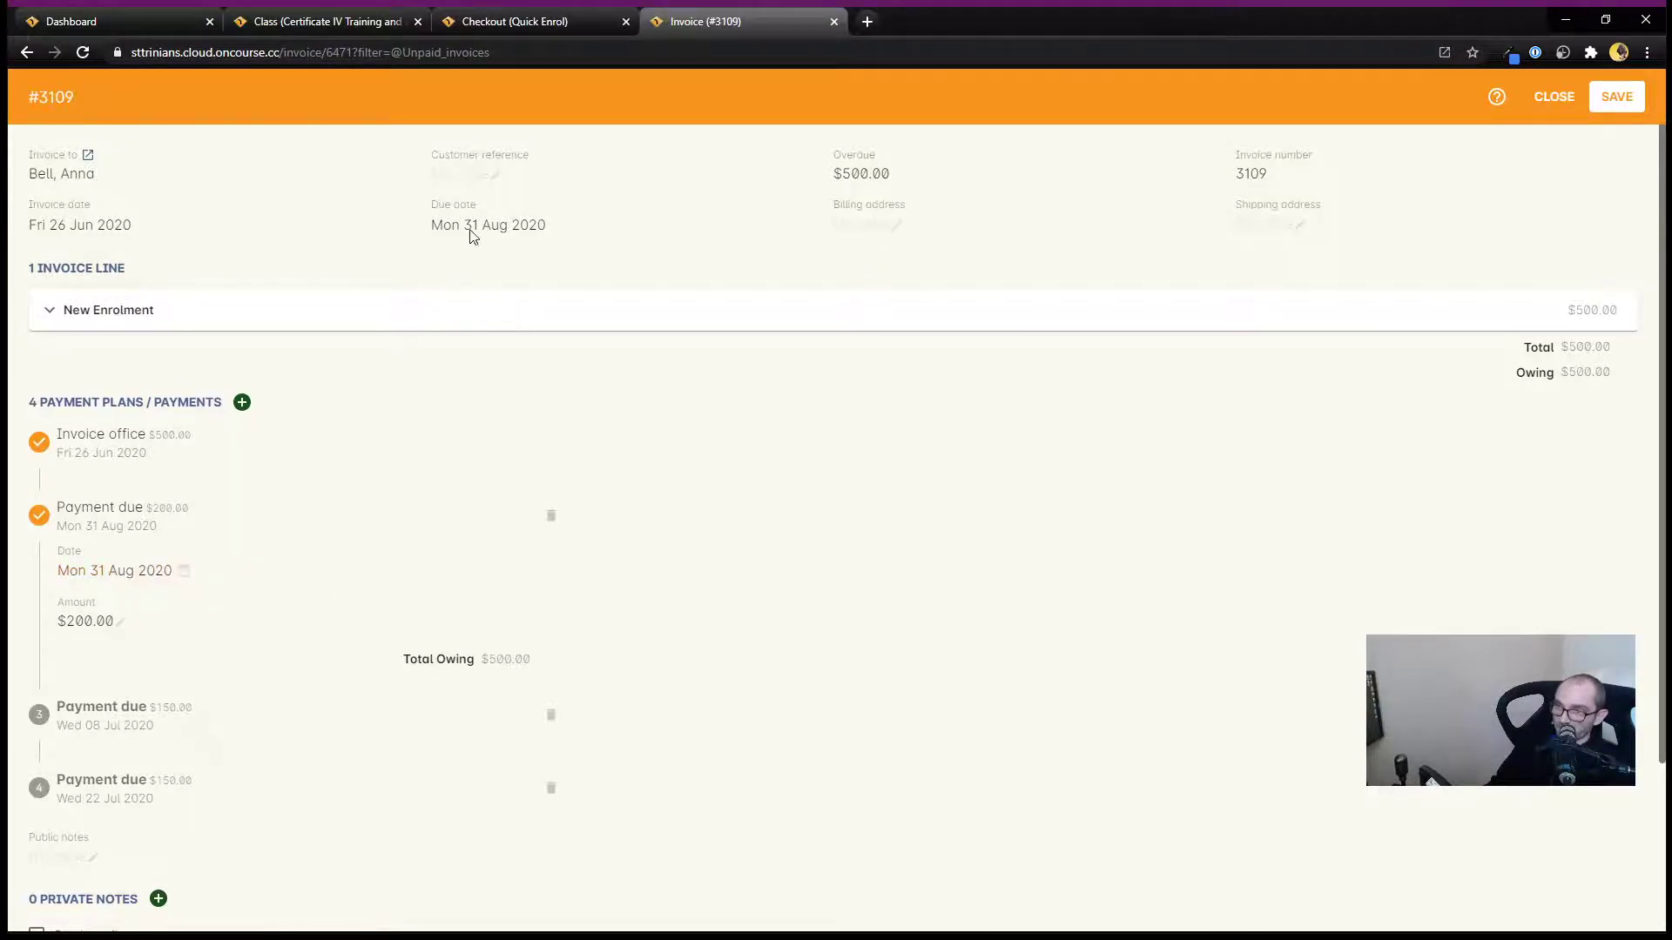
scroll(857, 757, down, 3)
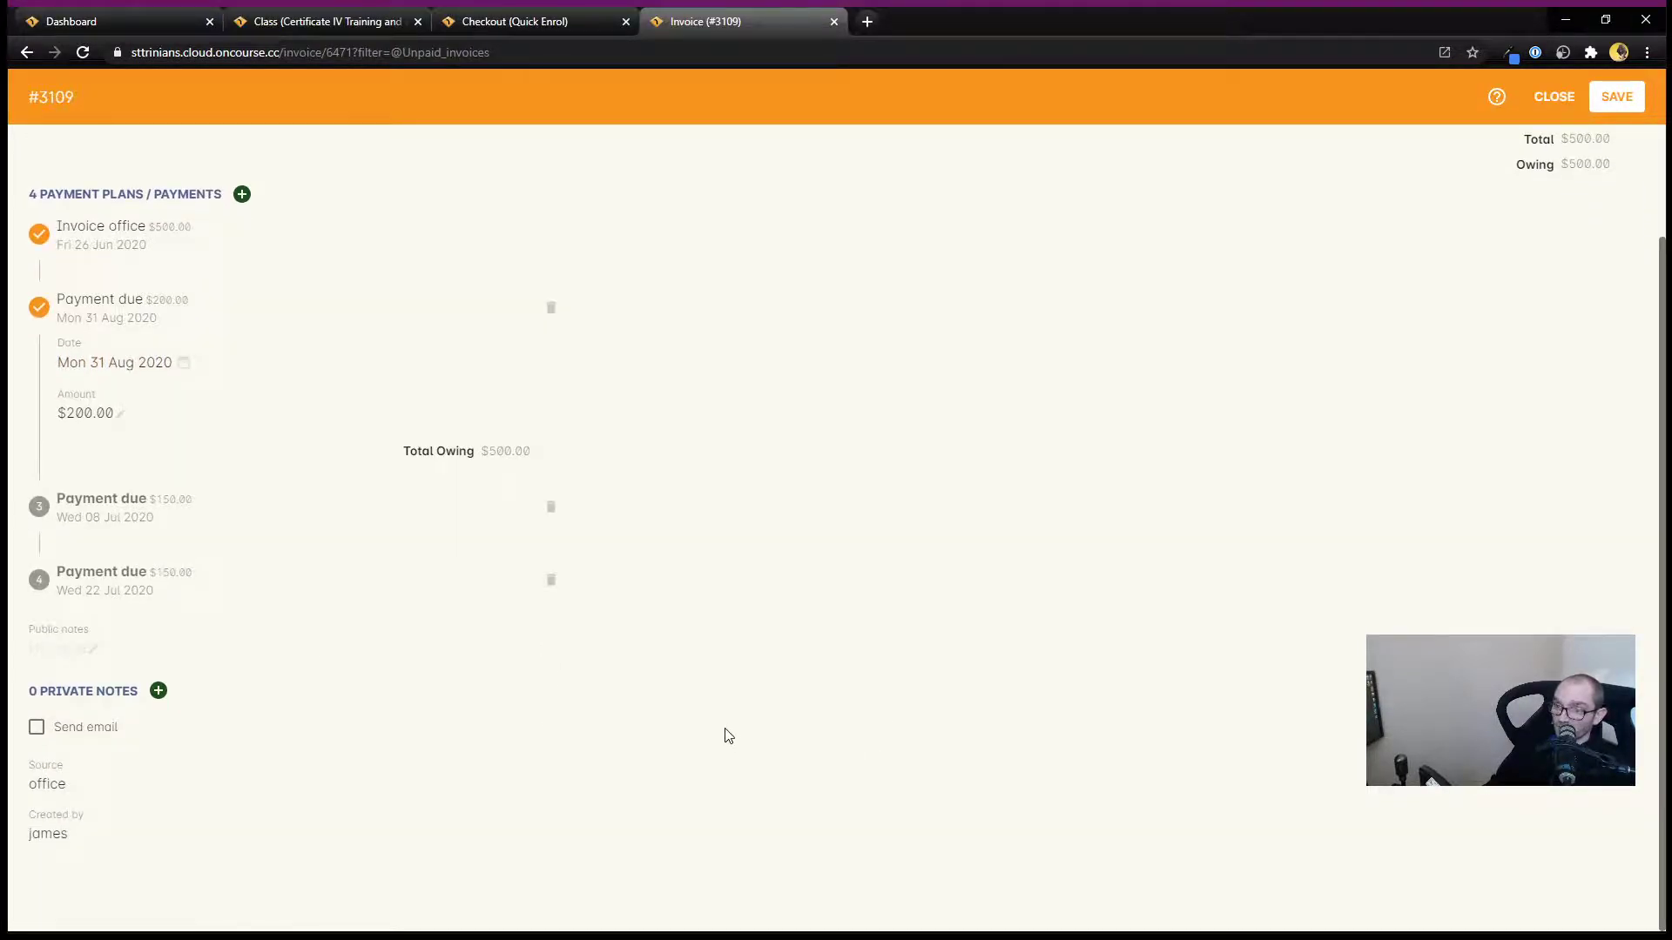
scroll(729, 735, up, 3)
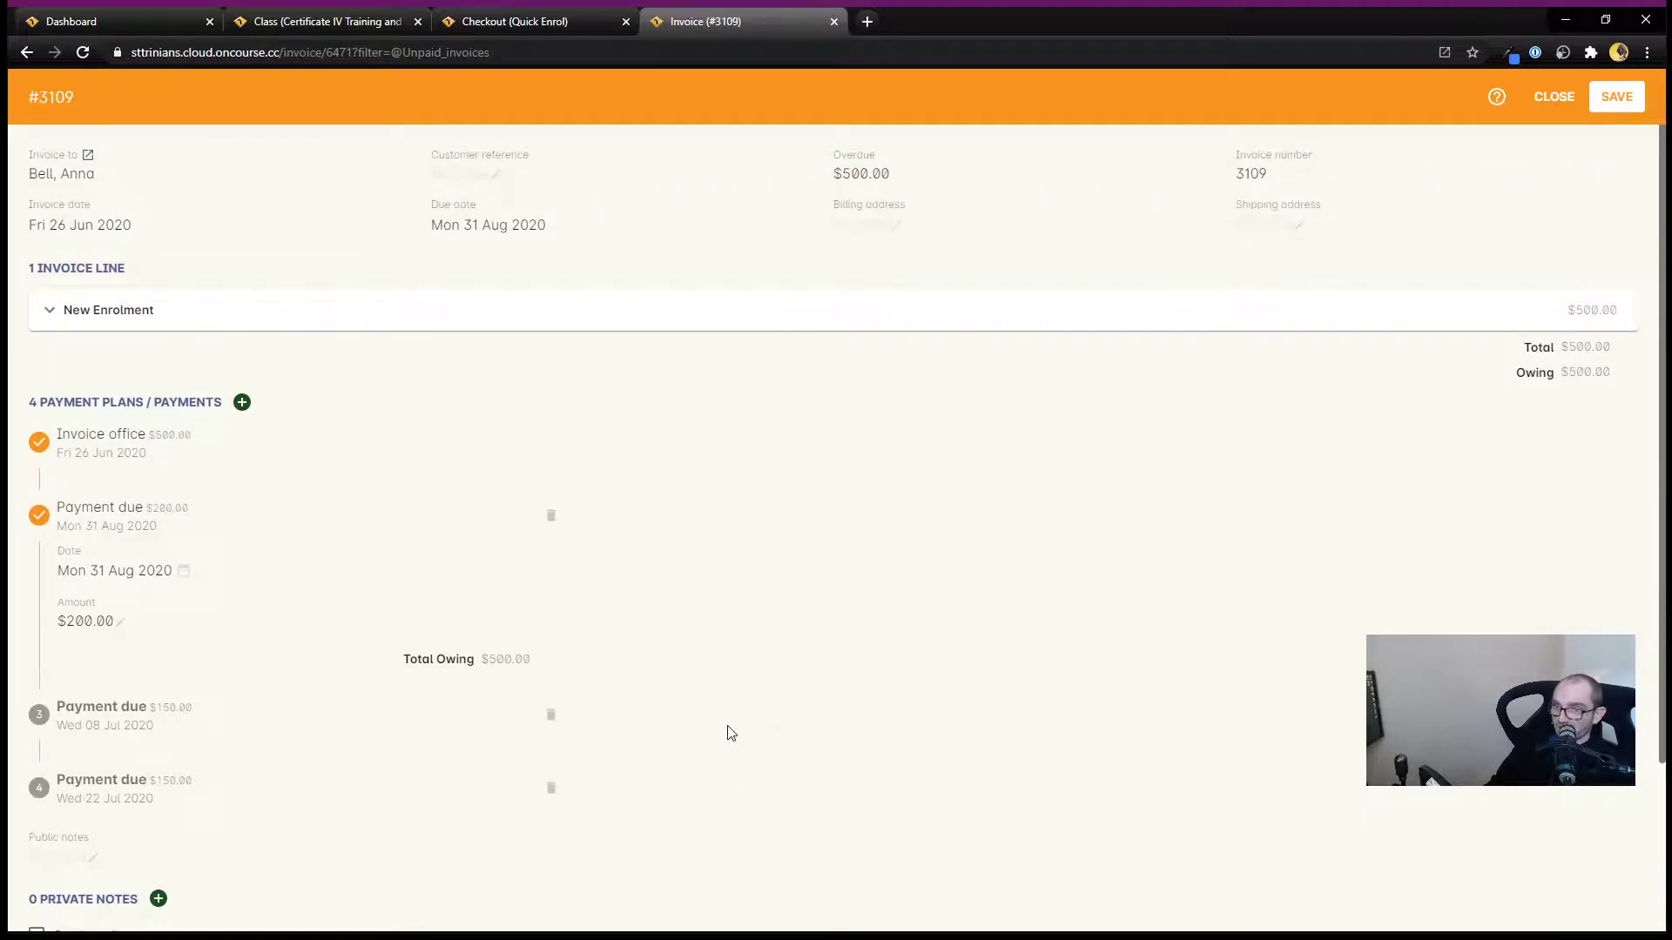
scroll(729, 733, down, 2)
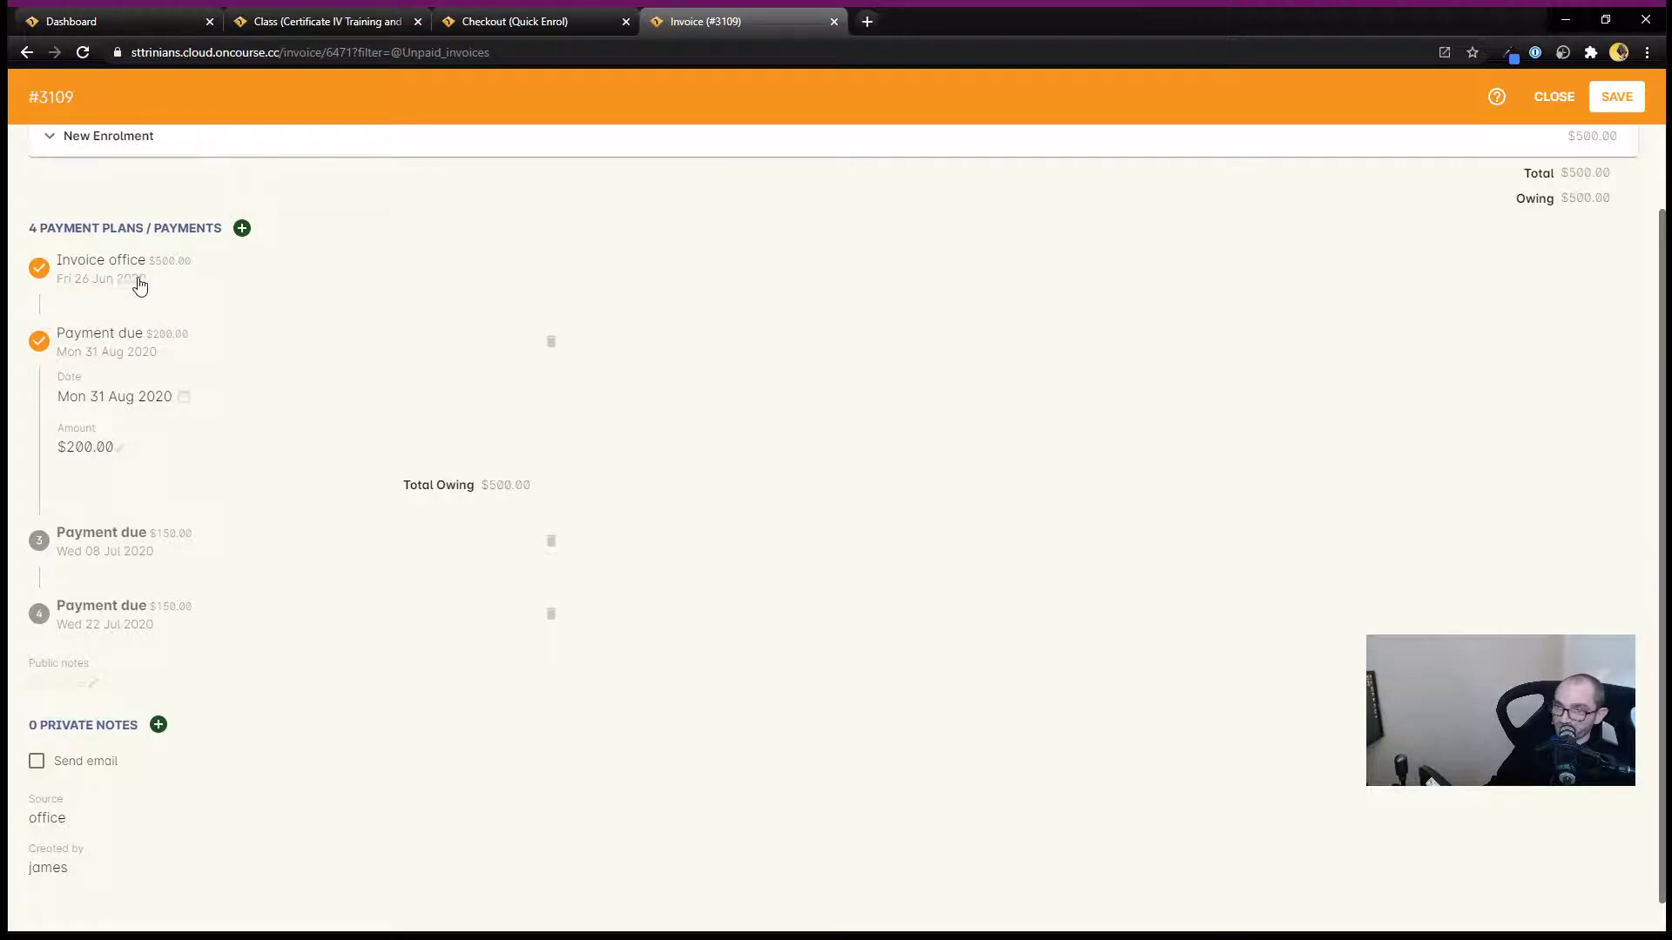
click(191, 619)
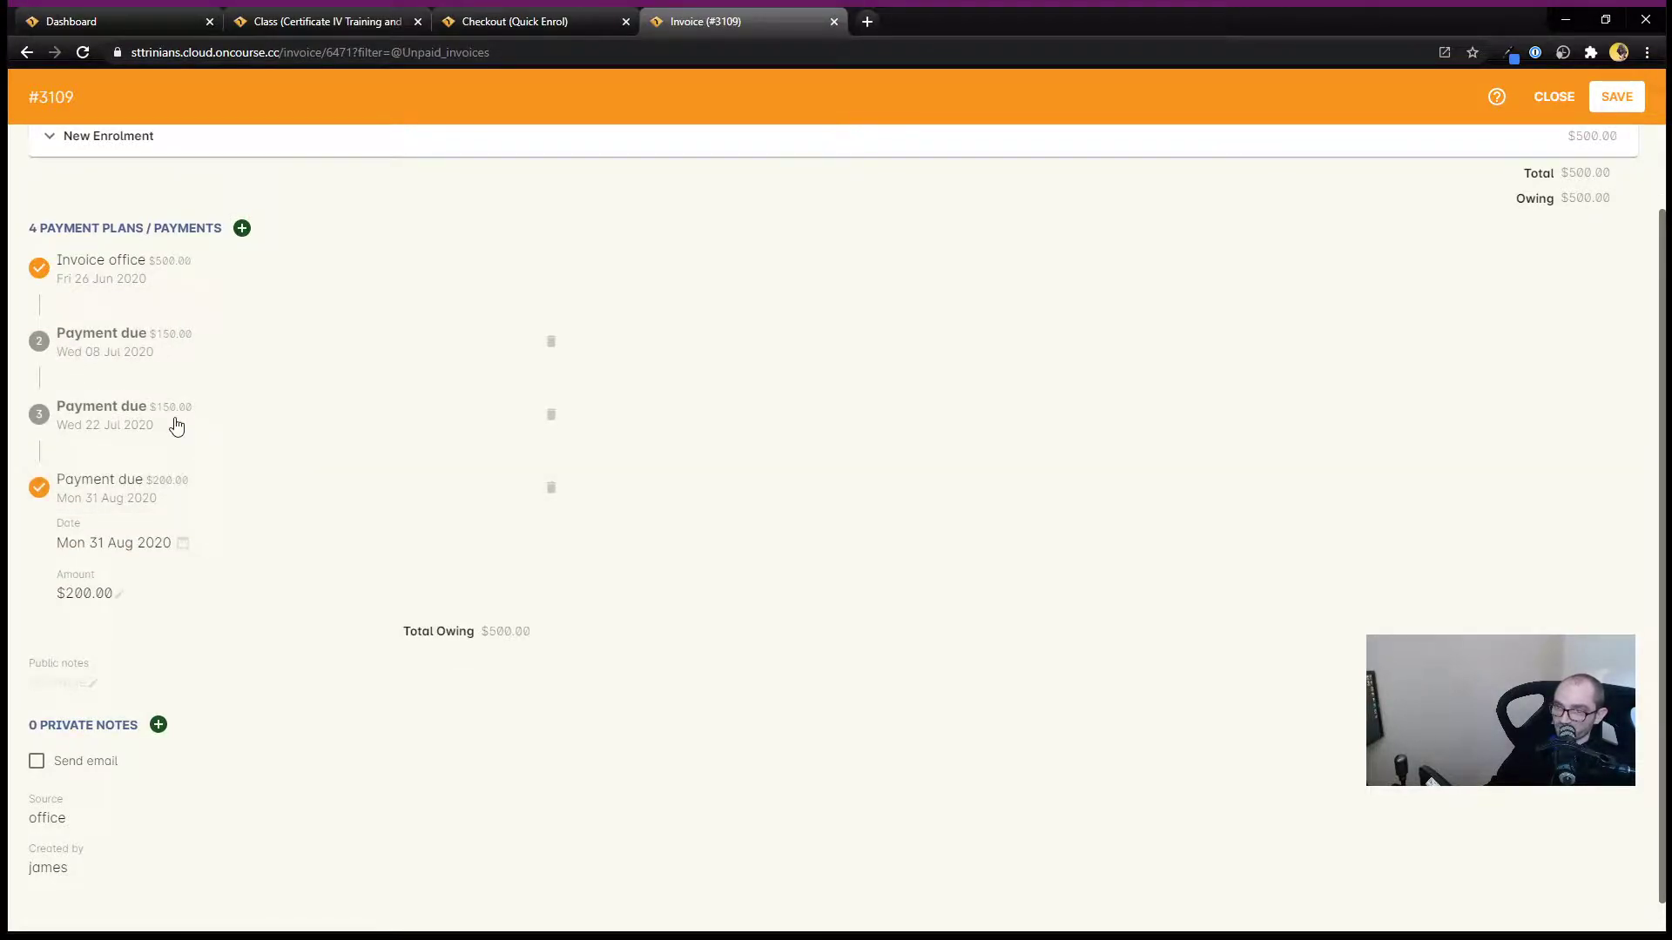
click(178, 355)
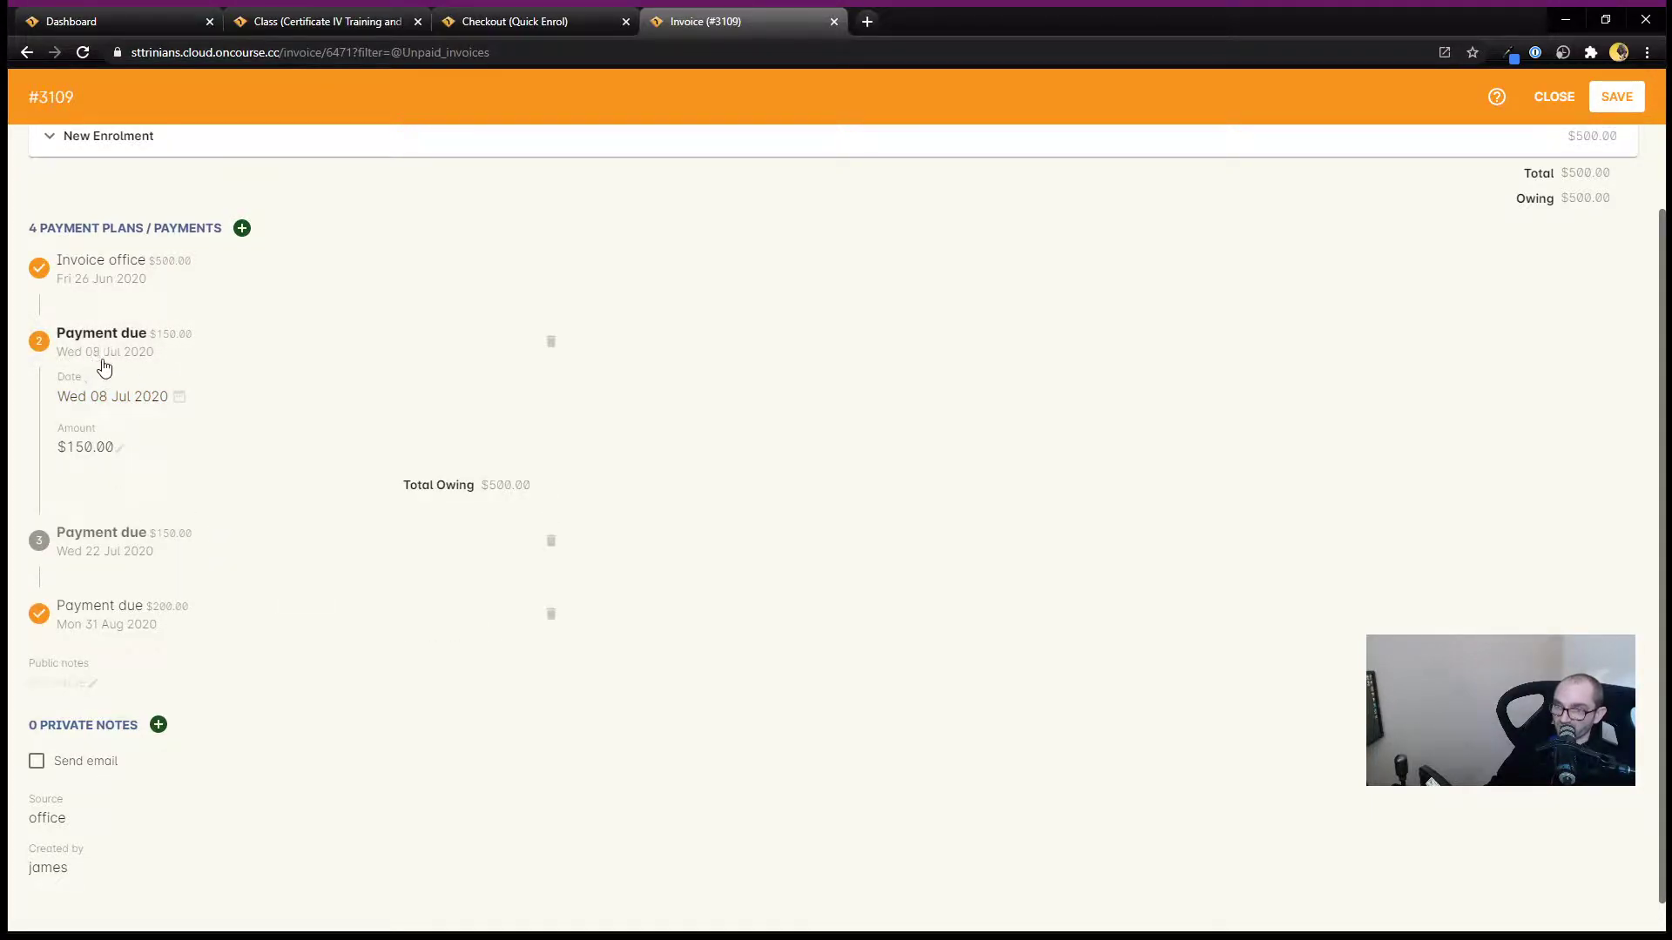
click(110, 545)
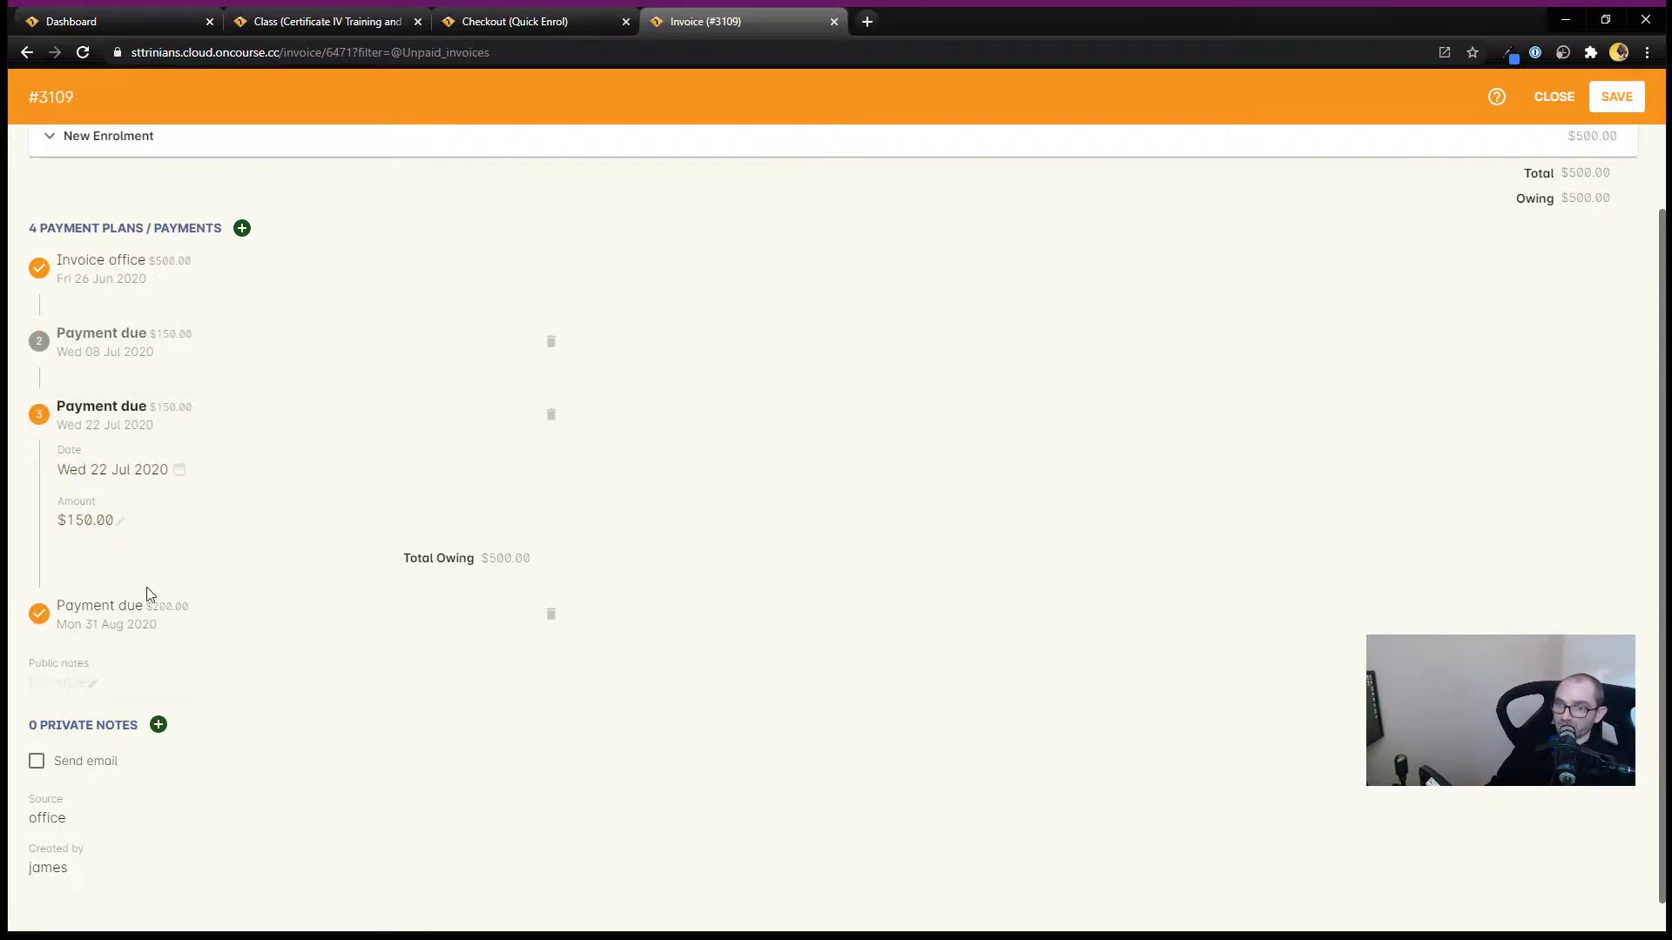
click(127, 614)
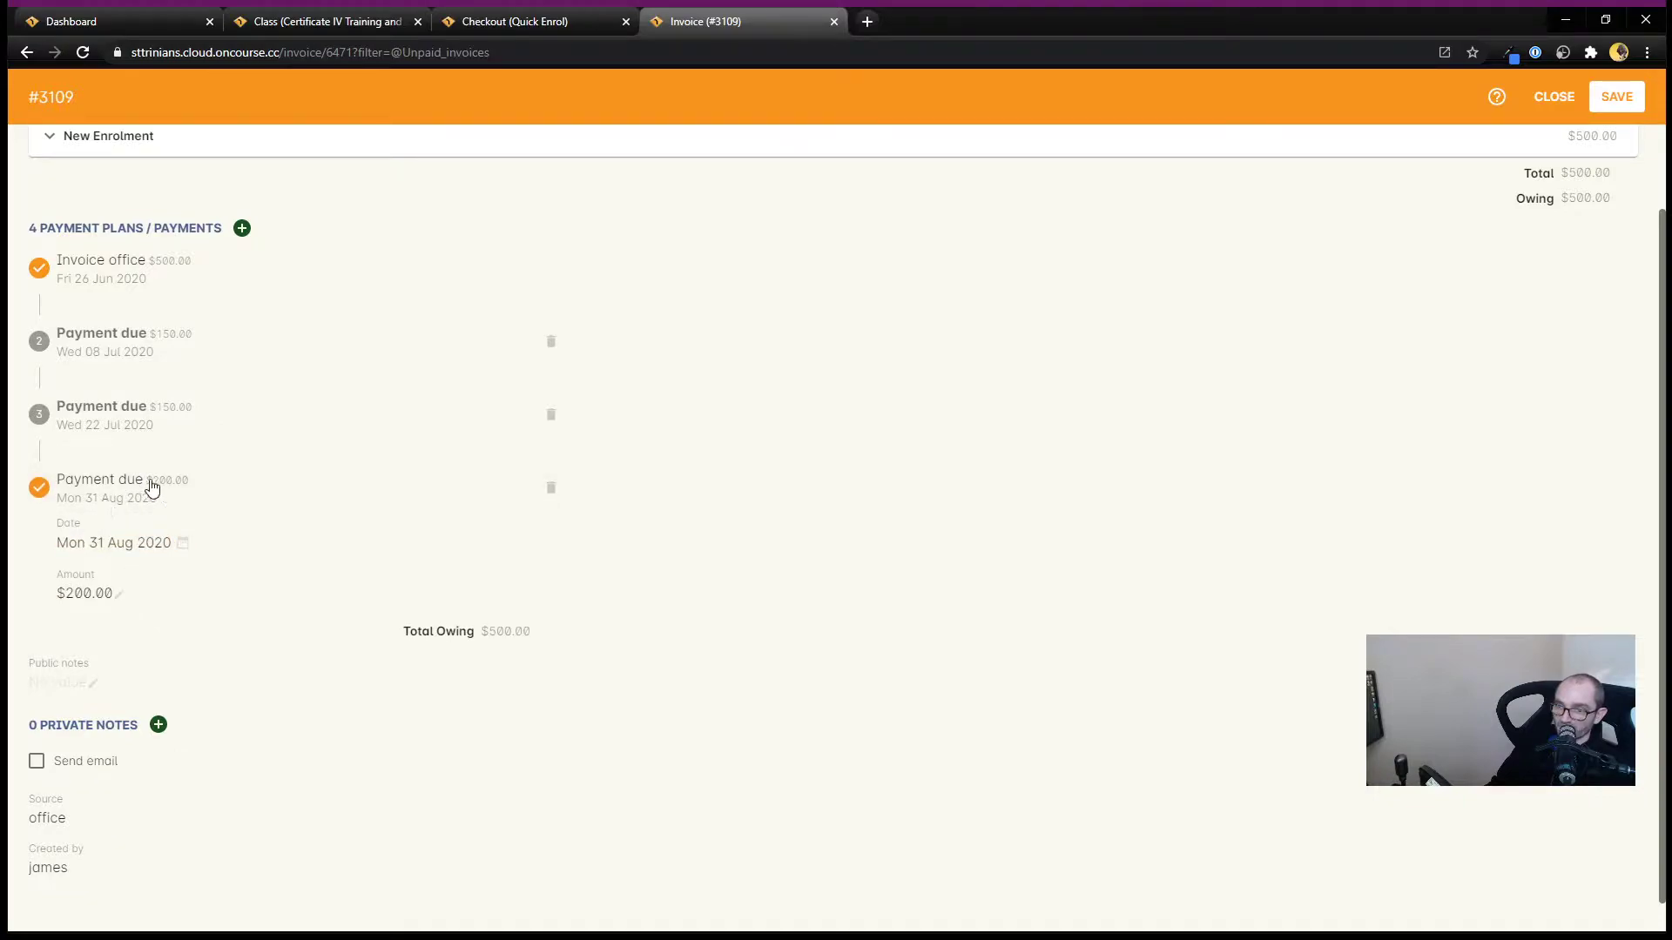
scroll(1037, 496, up, 2)
click(1607, 100)
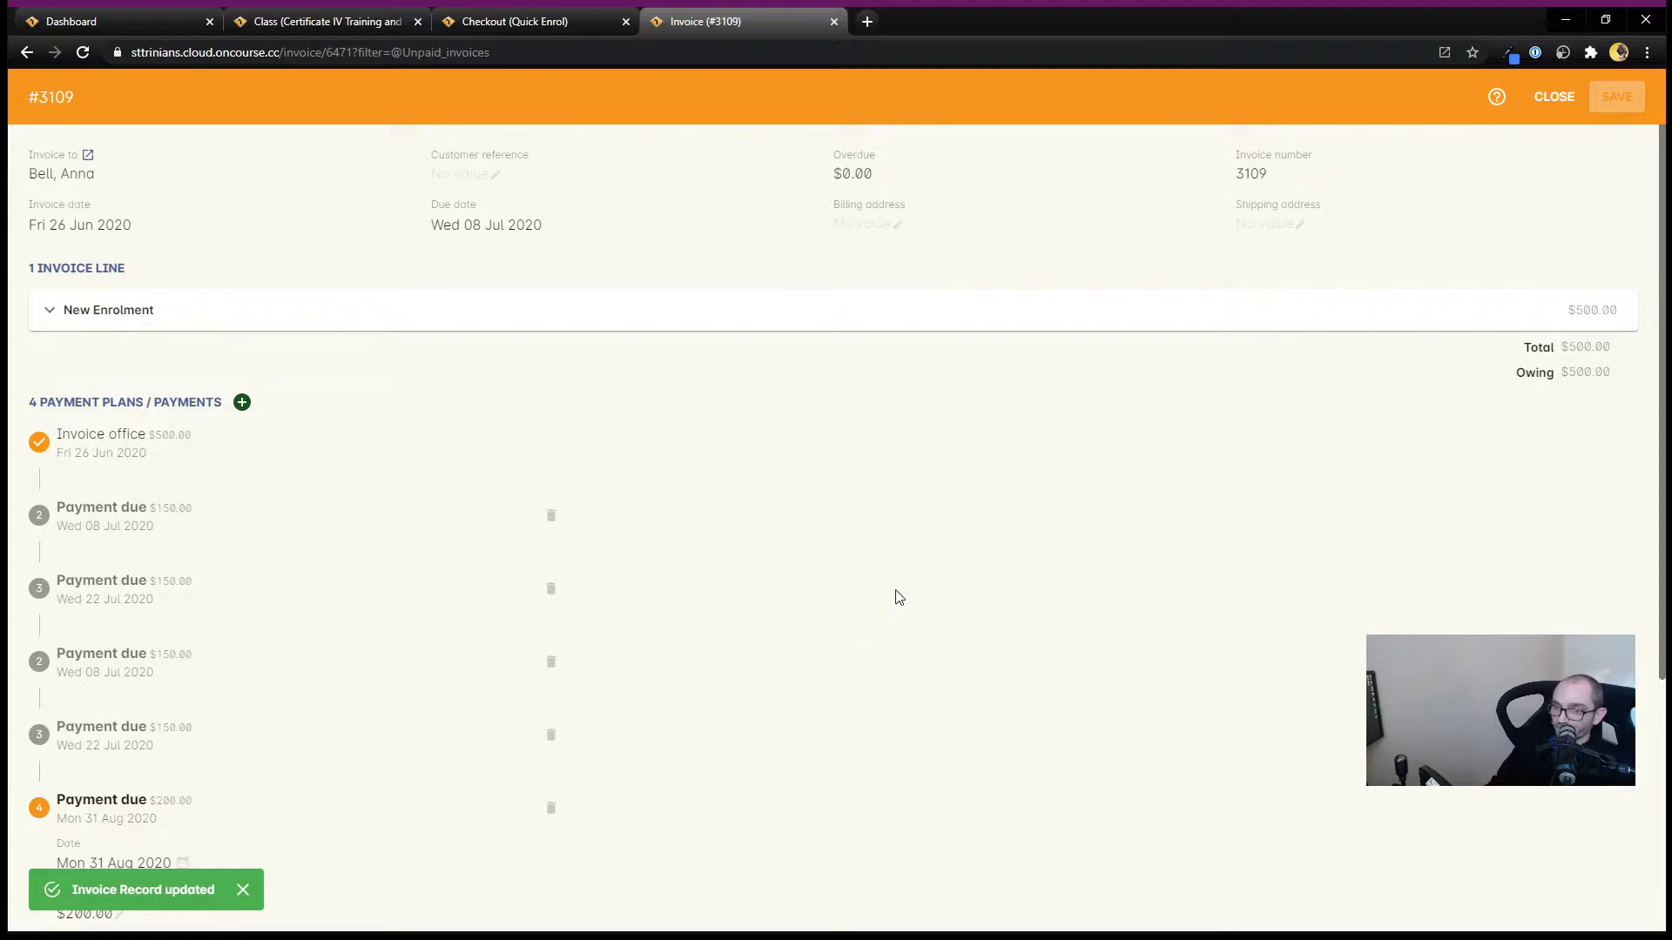